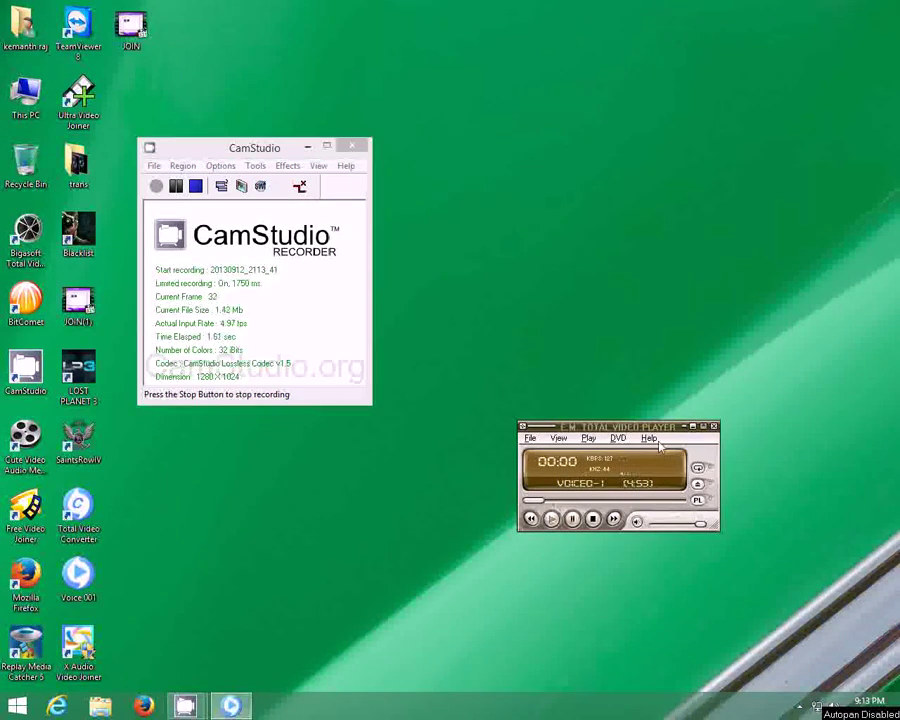
Minimize the Total Video Player and CamStudio windows to clear the desktop.
{"action": "left_click", "coordinate": [693, 426]}
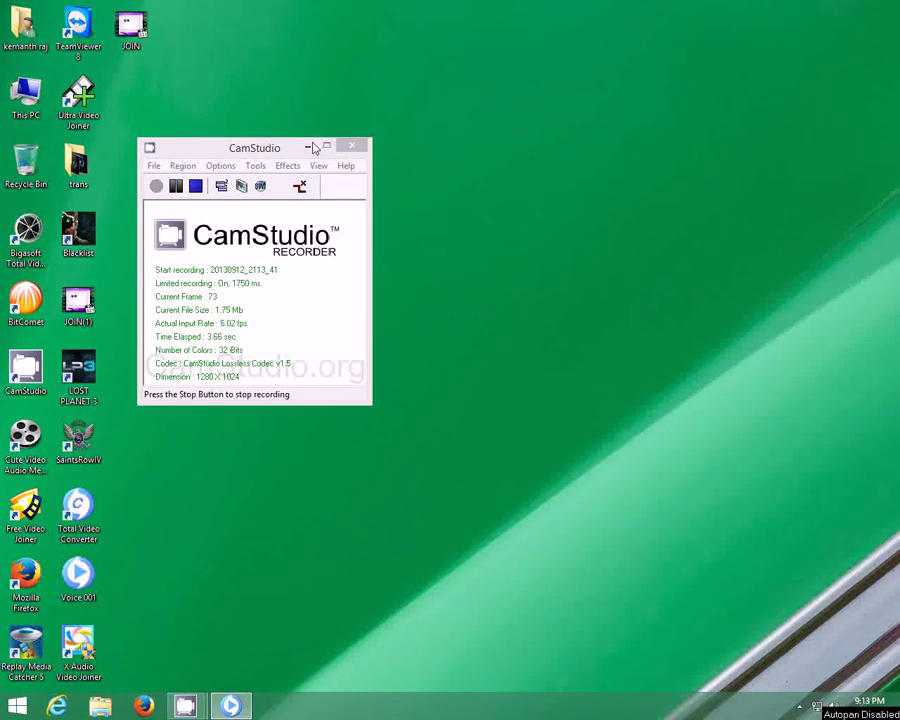
{"action": "left_click", "coordinate": [310, 147]}
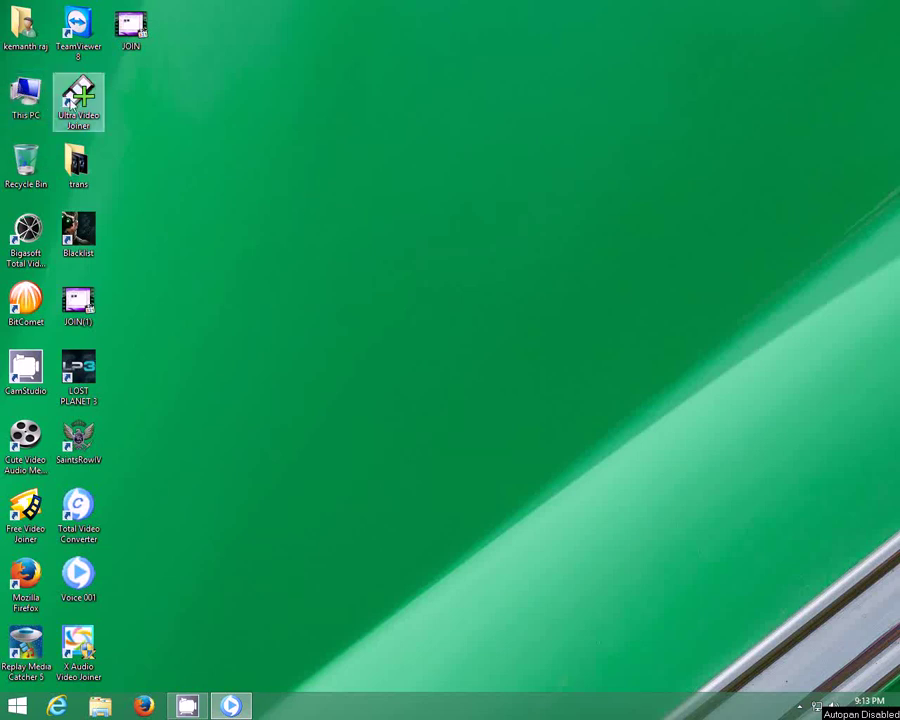
Browse This PC > Local Disk (C:) > Downloads into the ultra video joiner v6 2 0411 license blaze69 folder.
{"action": "double_click", "coordinate": [26, 95]}
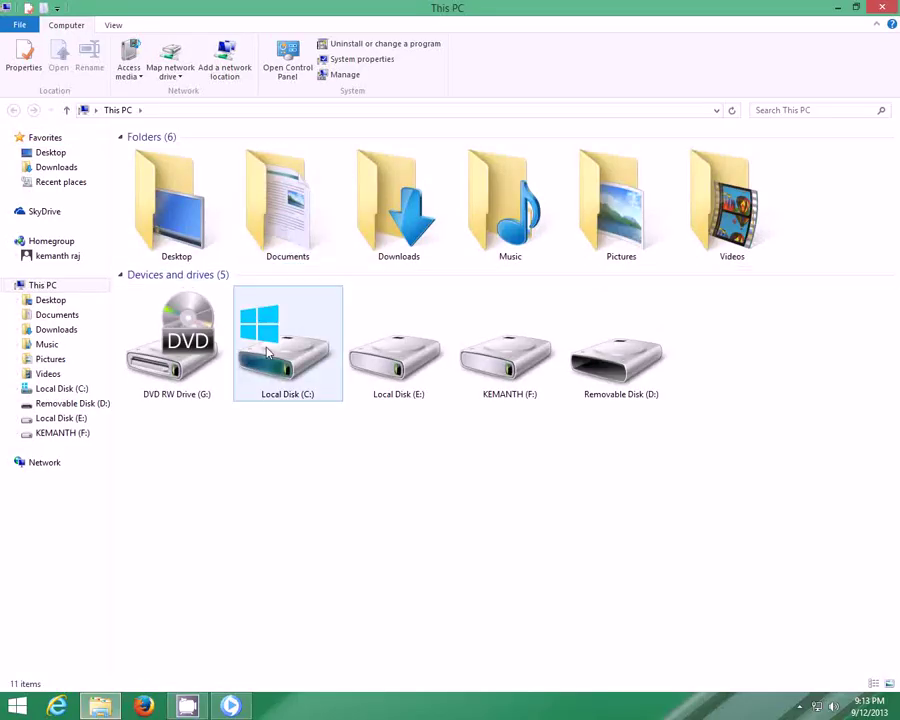
{"action": "double_click", "coordinate": [267, 350]}
{"action": "double_click", "coordinate": [166, 156]}
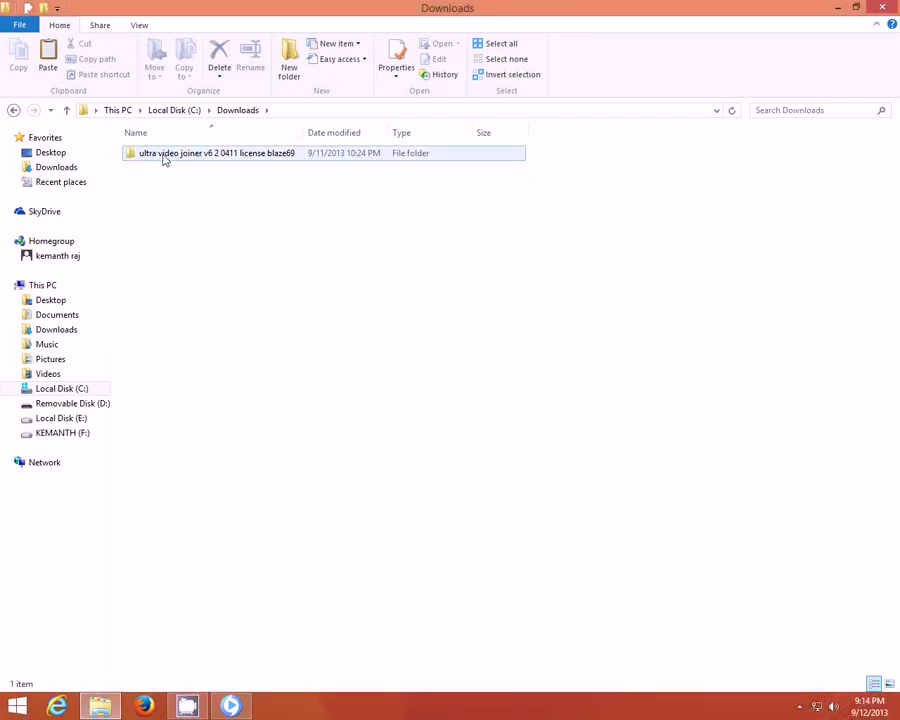
{"action": "double_click", "coordinate": [166, 157]}
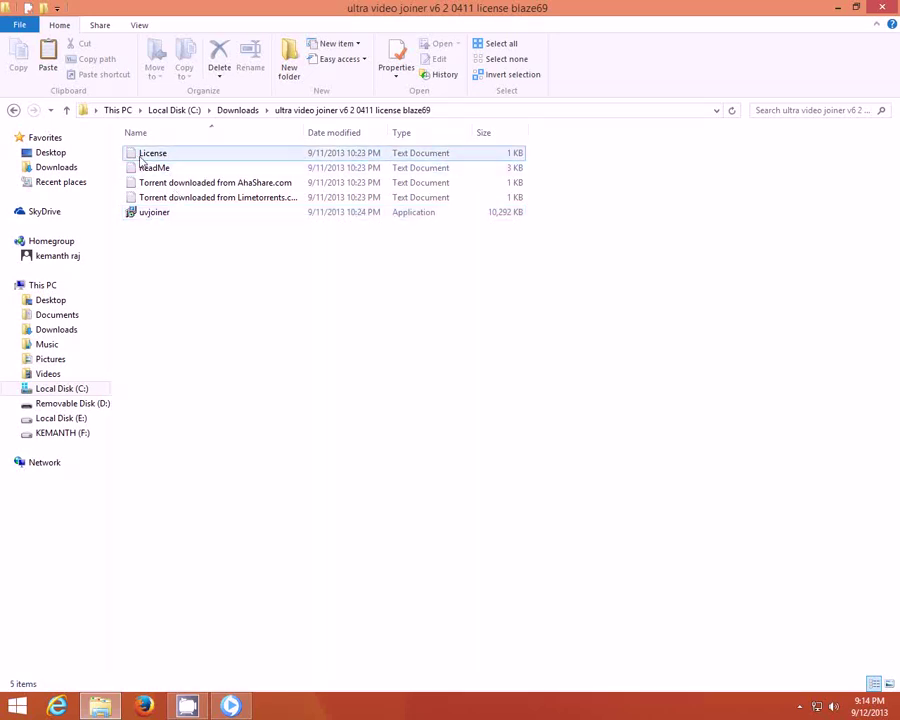
Open the License file in Notepad, select the license name and code, then close Notepad and Explorer.
{"action": "left_click", "coordinate": [148, 155]}
{"action": "double_click", "coordinate": [148, 155]}
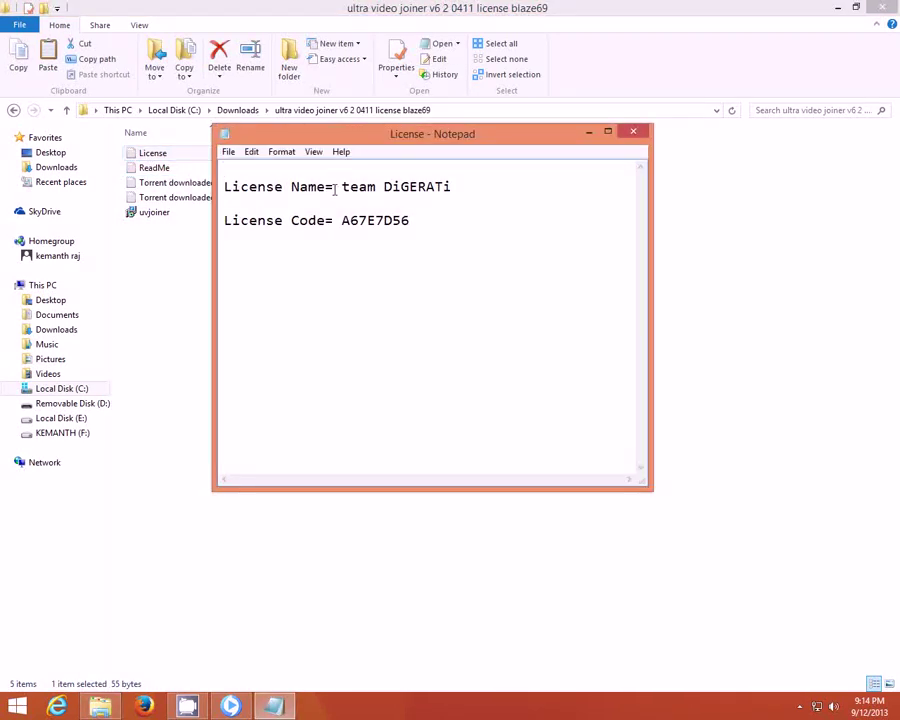
{"action": "left_click_drag", "start_coordinate": [342, 187], "coordinate": [452, 187]}
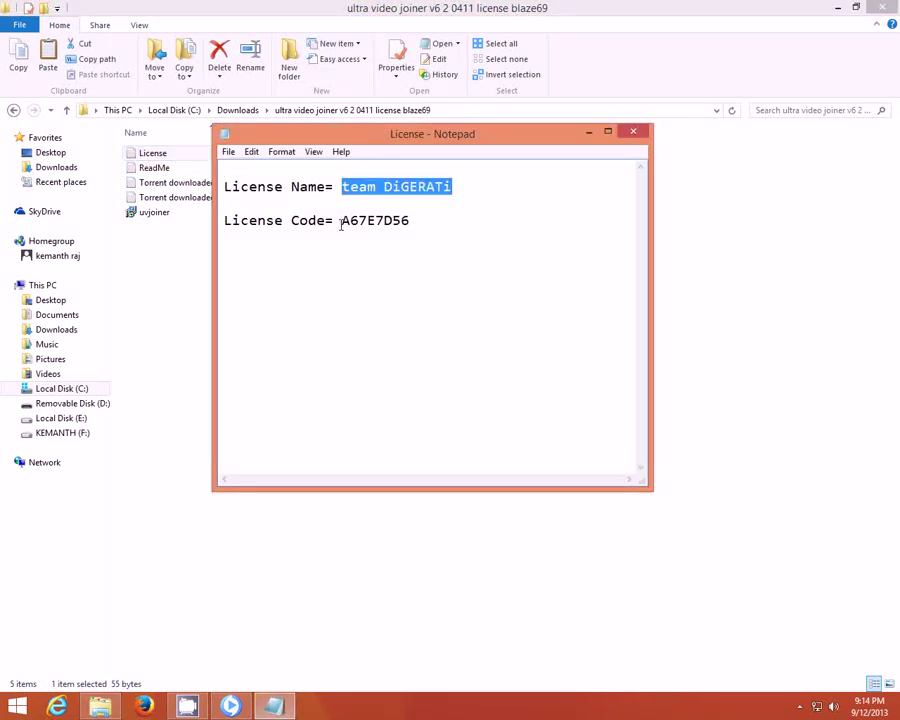
{"action": "left_click_drag", "start_coordinate": [341, 221], "coordinate": [425, 220]}
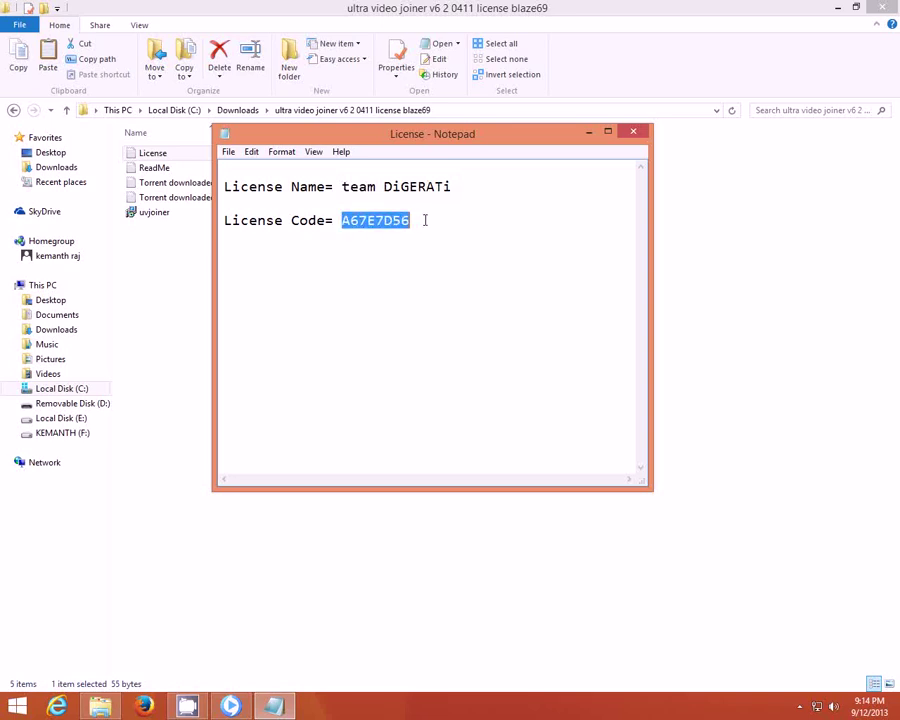
{"action": "left_click", "coordinate": [634, 132]}
{"action": "left_click", "coordinate": [882, 7]}
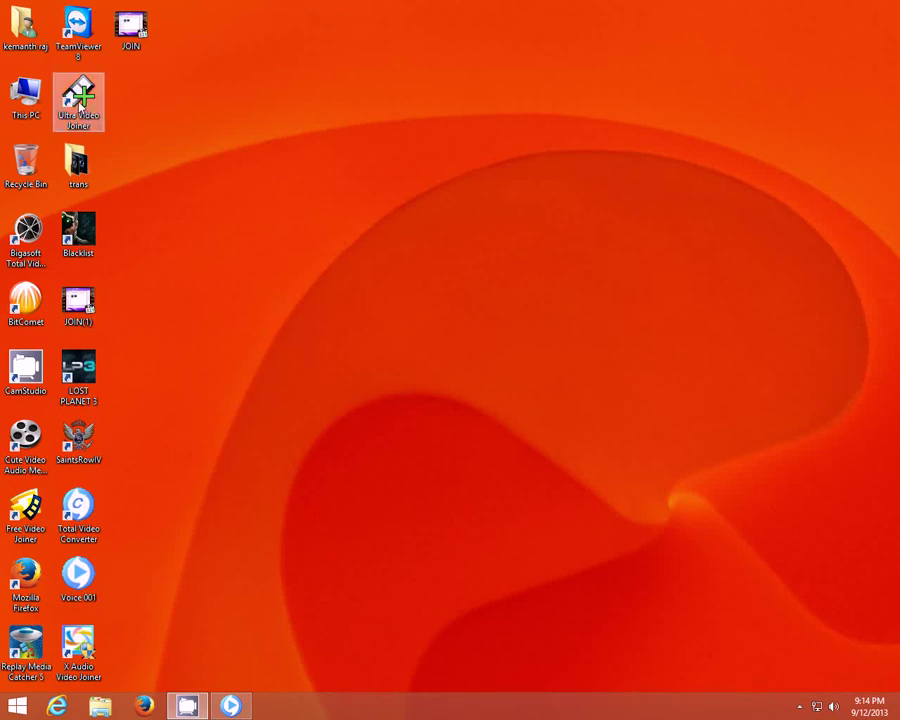
Launch Ultra Video Joiner from the desktop and open the trans video folder.
{"action": "double_click", "coordinate": [82, 104]}
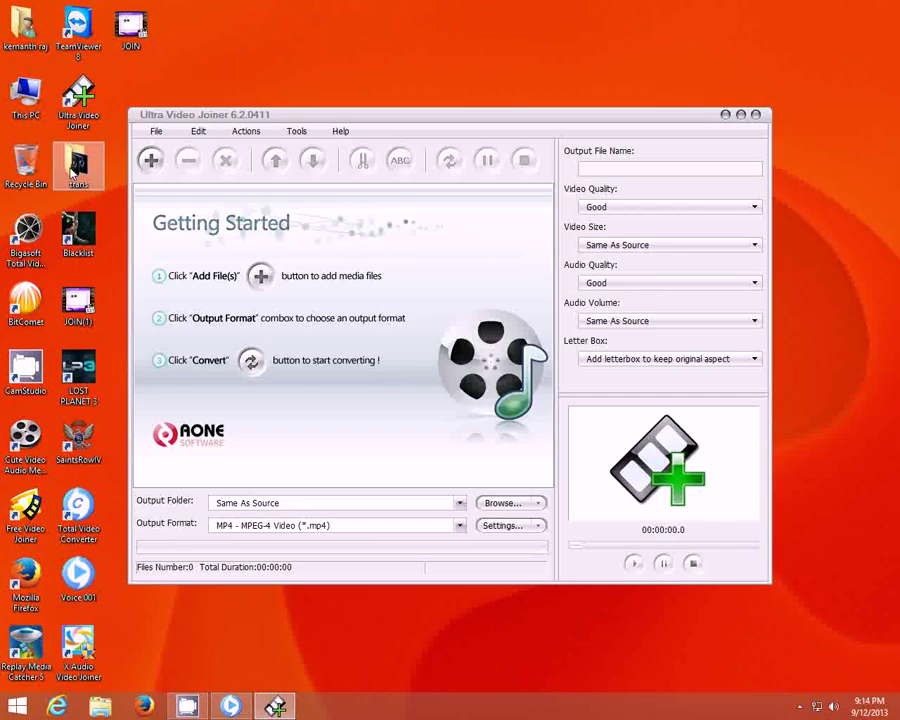
{"action": "double_click", "coordinate": [72, 172]}
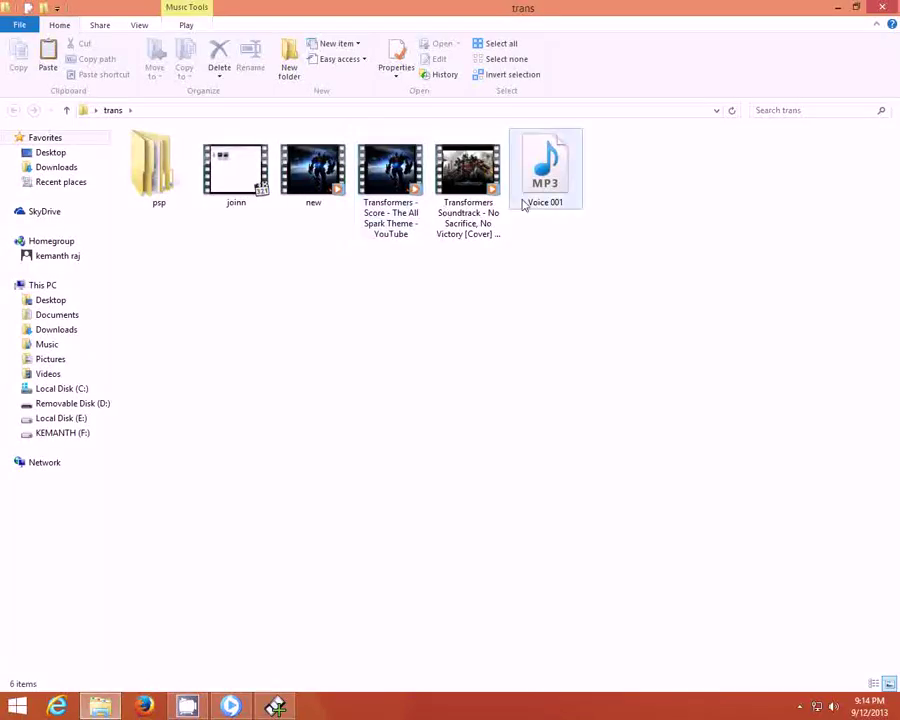
Permanently delete the old 'new' video from the trans folder.
{"action": "left_click", "coordinate": [312, 195]}
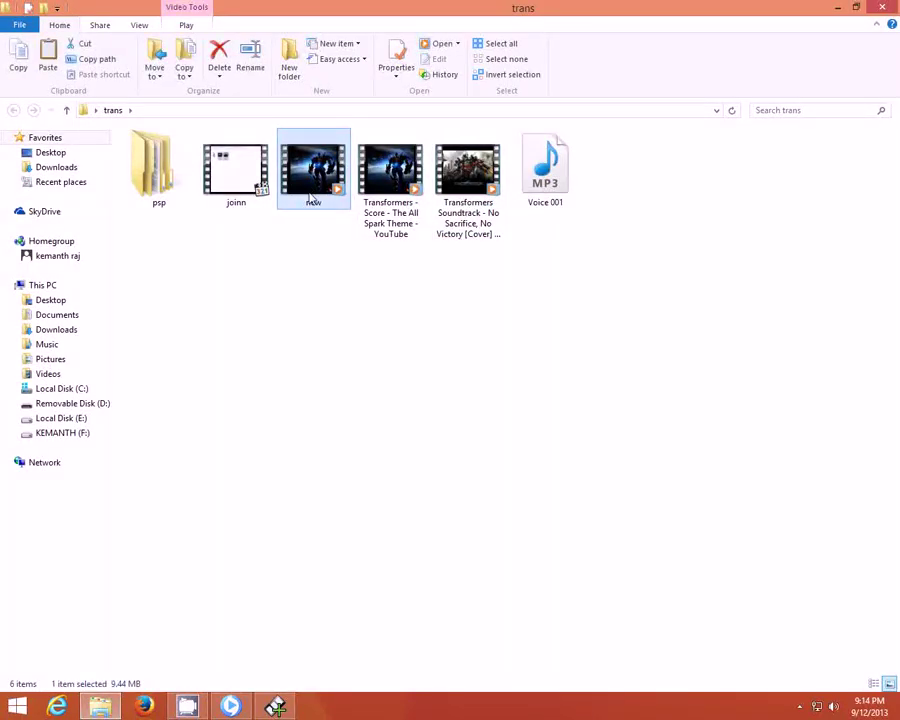
{"action": "key", "text": "shift+Delete"}
{"action": "key", "text": "Return"}
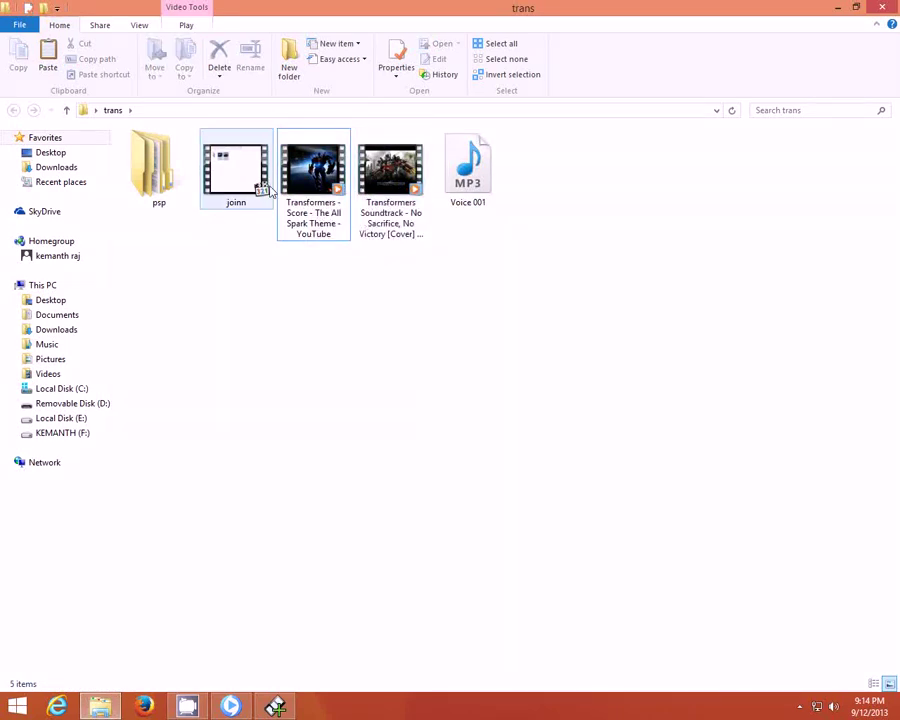
Check the two Transformers clips' combined size in Properties: 11.8 MB.
{"action": "left_click", "coordinate": [344, 208]}
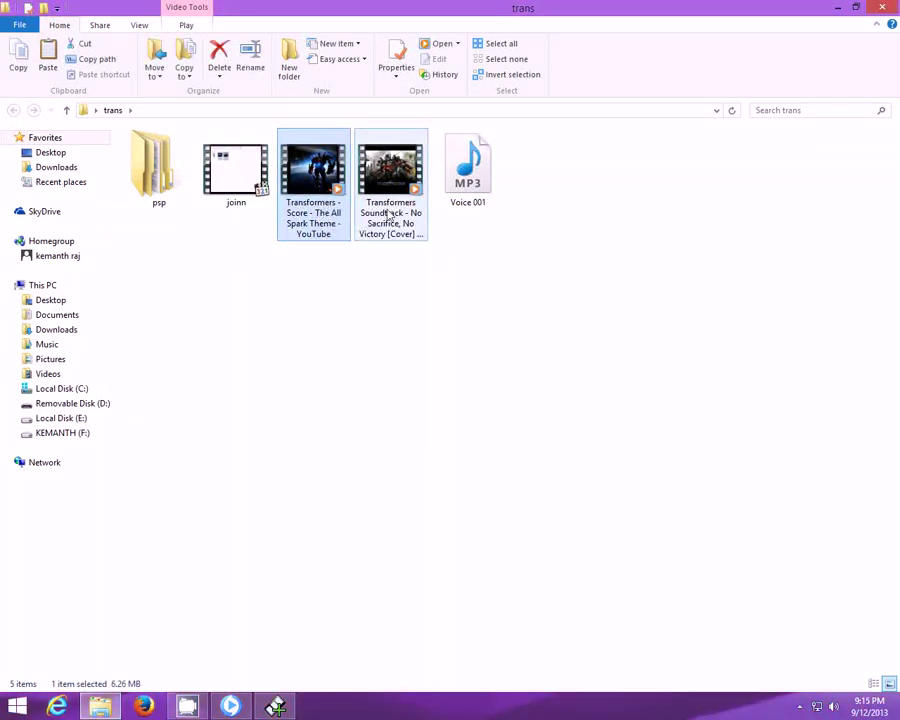
{"action": "left_click", "coordinate": [389, 216]}
{"action": "left_click", "coordinate": [331, 199], "text": "ctrl"}
{"action": "right_click", "coordinate": [331, 199]}
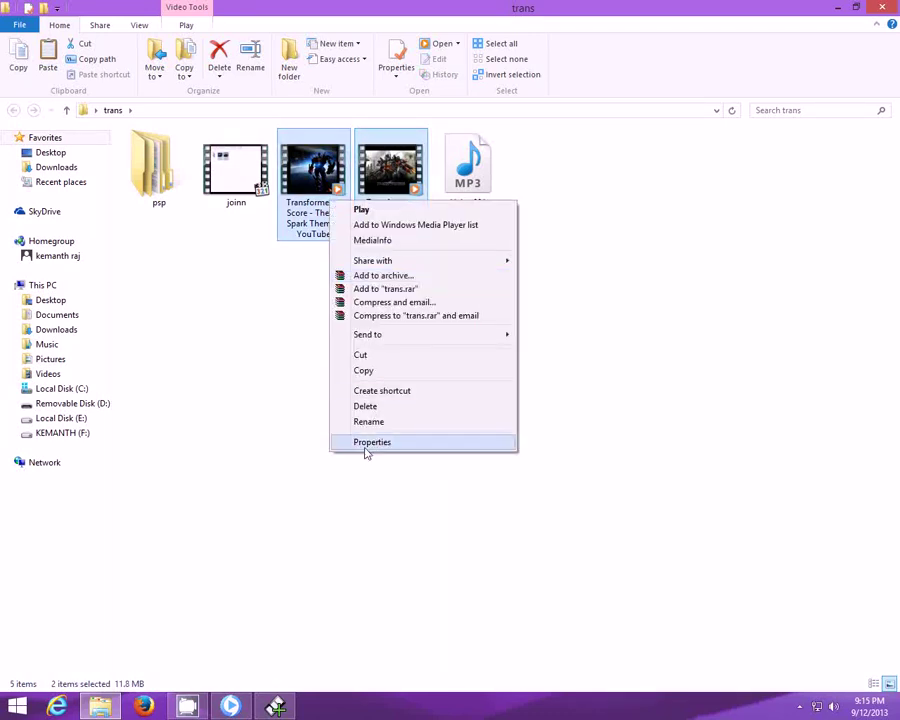
{"action": "left_click", "coordinate": [369, 443]}
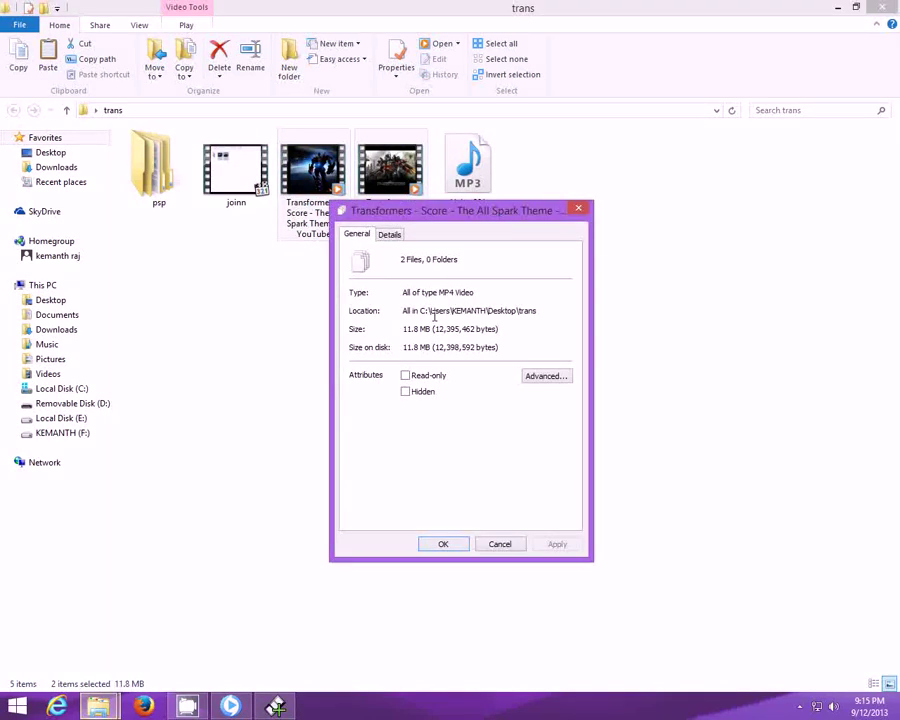
{"action": "left_click", "coordinate": [578, 210]}
Preview the Transformers Score and Soundtrack clips in the media player, closing each afterwards.
{"action": "double_click", "coordinate": [318, 195]}
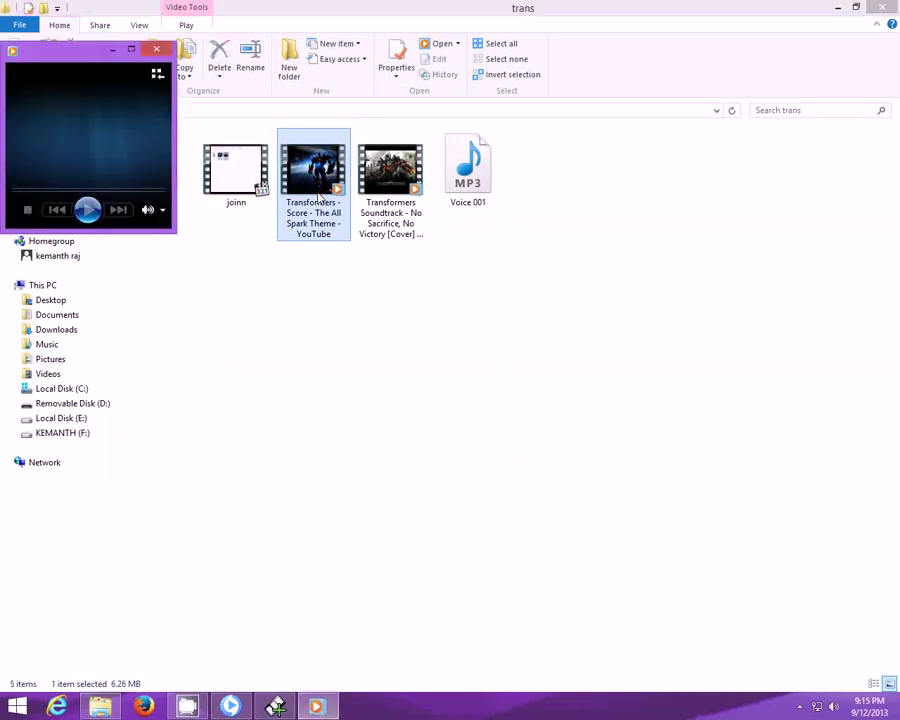
{"action": "left_click", "coordinate": [328, 46]}
{"action": "right_click", "coordinate": [380, 177]}
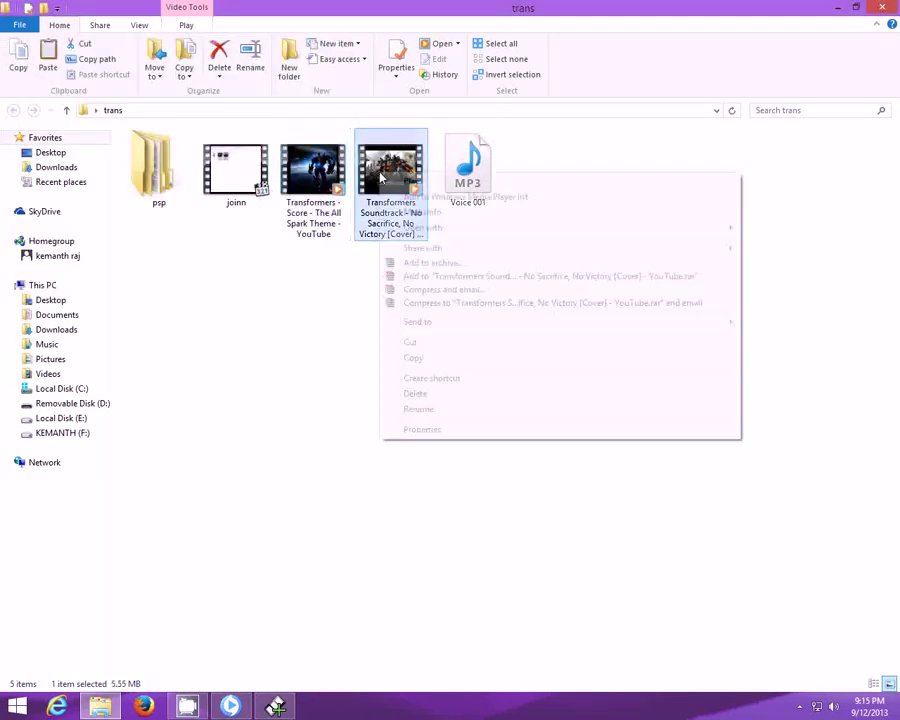
{"action": "left_click", "coordinate": [398, 181]}
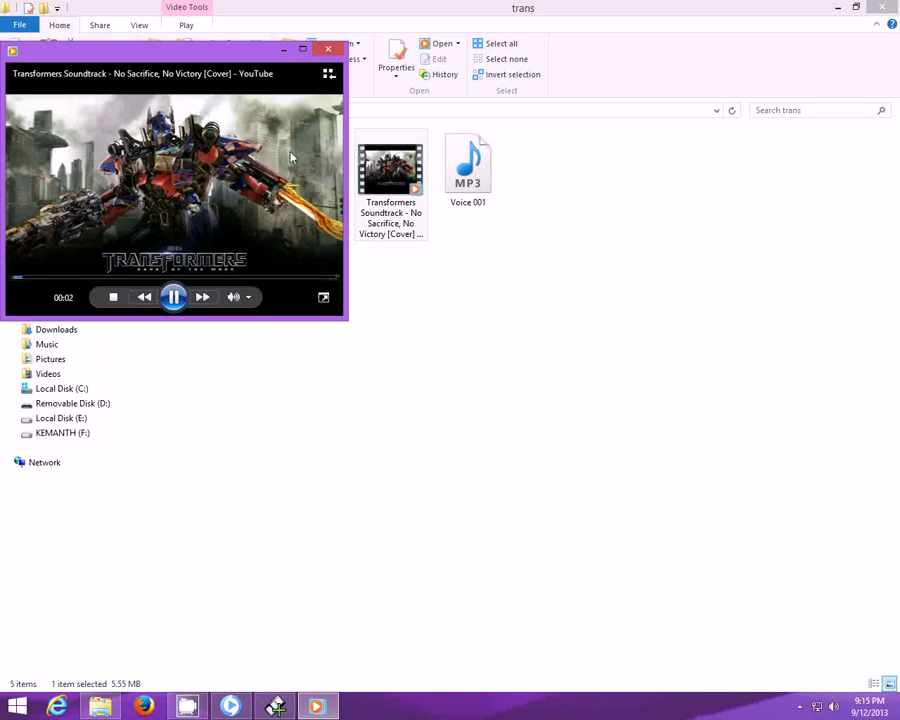
{"action": "left_click", "coordinate": [326, 50]}
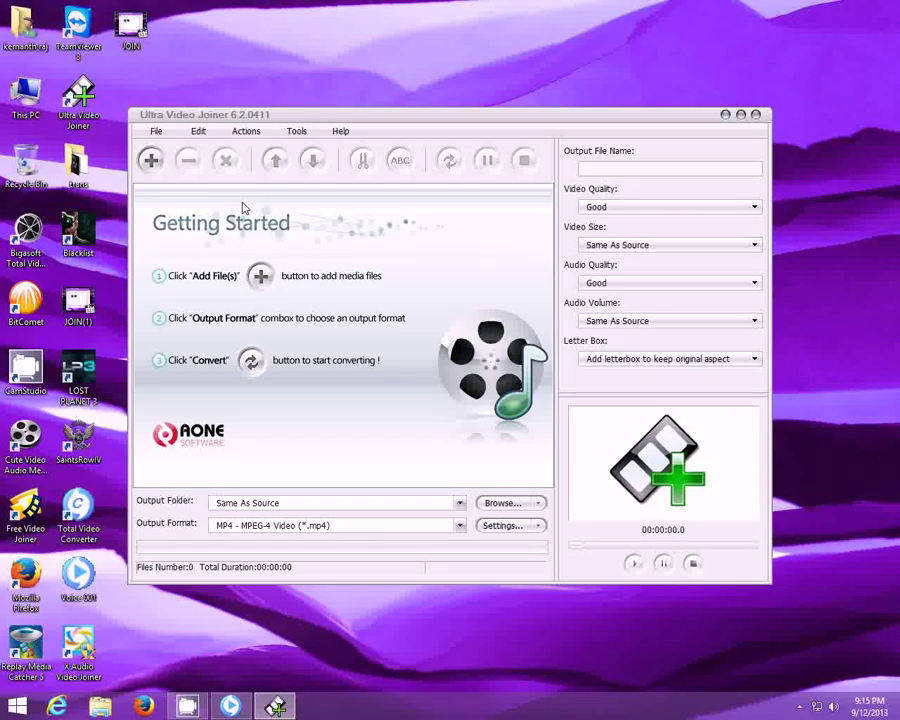
In the Add File(s) dialog, delete joinn and load both Transformers clips (2 files, 00:06:17).
{"action": "left_click", "coordinate": [151, 161]}
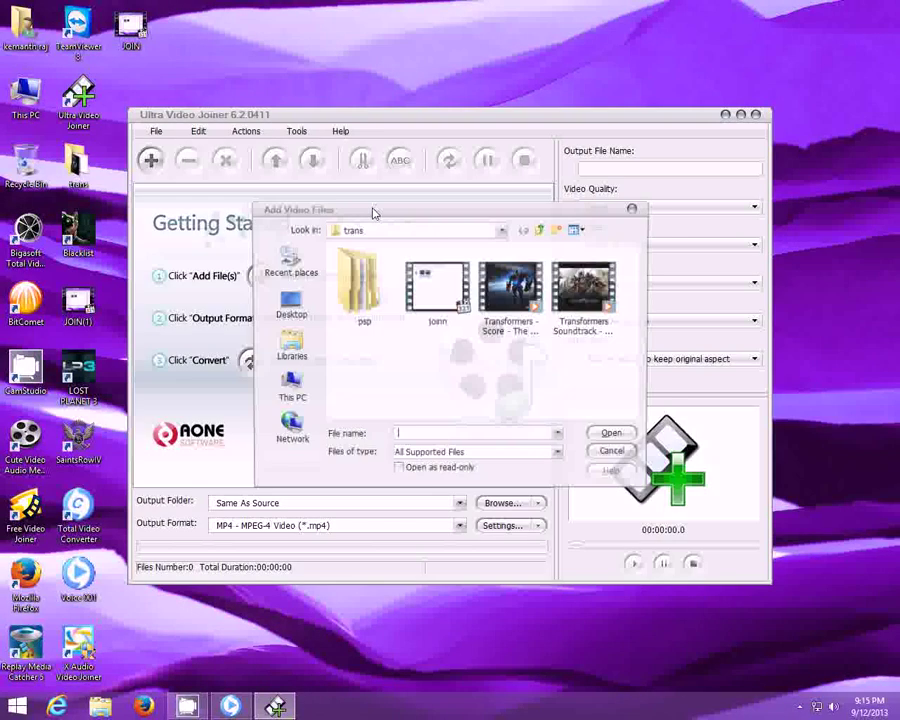
{"action": "left_click", "coordinate": [460, 316]}
{"action": "key", "text": "Delete"}
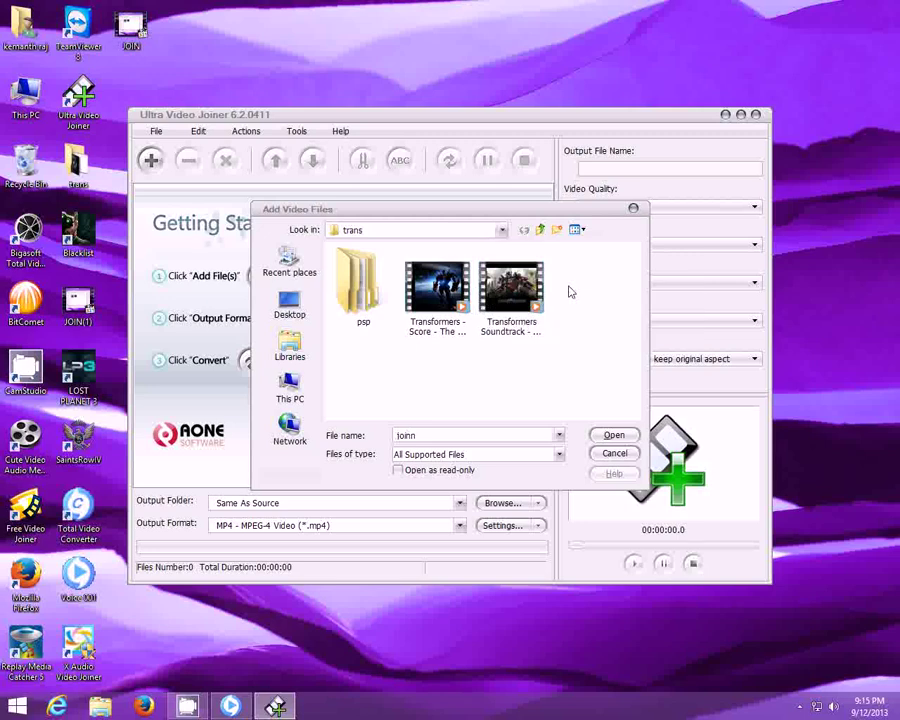
{"action": "left_click_drag", "start_coordinate": [567, 288], "coordinate": [425, 314]}
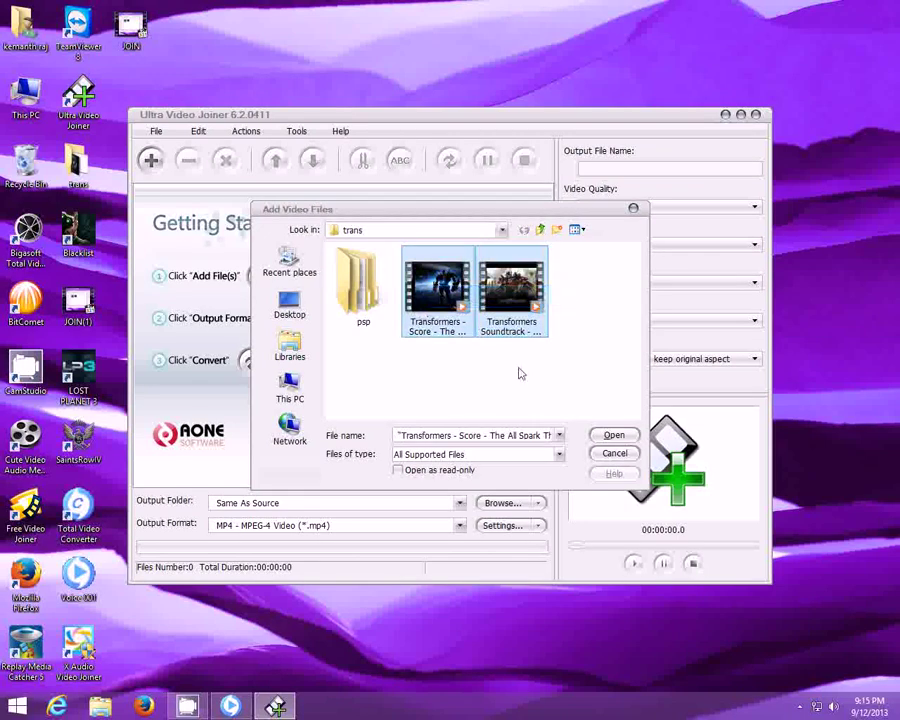
{"action": "left_click", "coordinate": [614, 435]}
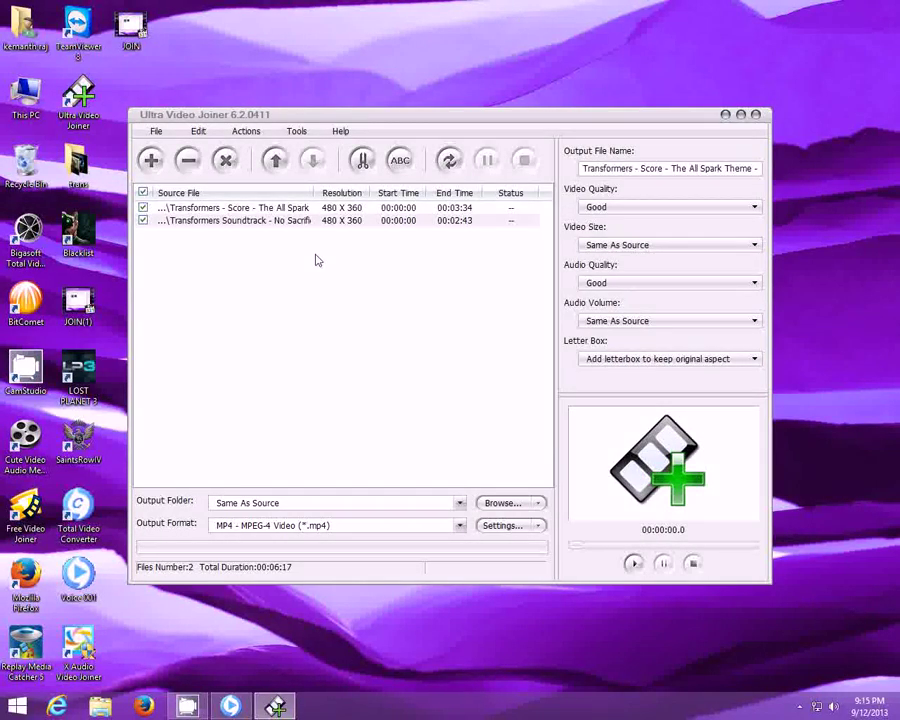
{"action": "left_click", "coordinate": [271, 251]}
{"action": "left_click", "coordinate": [271, 251]}
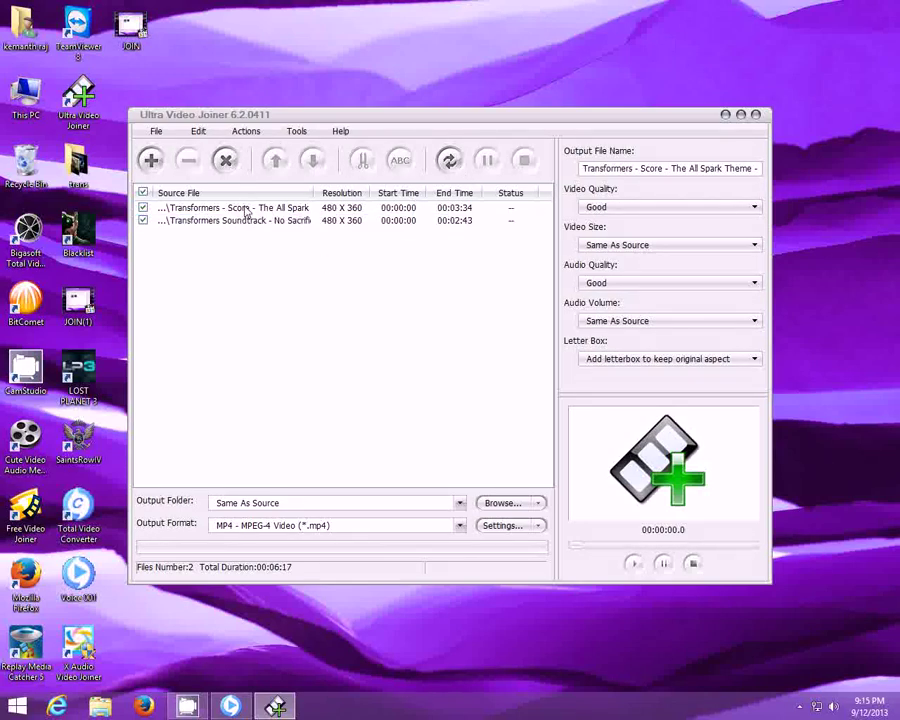
{"action": "left_click", "coordinate": [241, 221]}
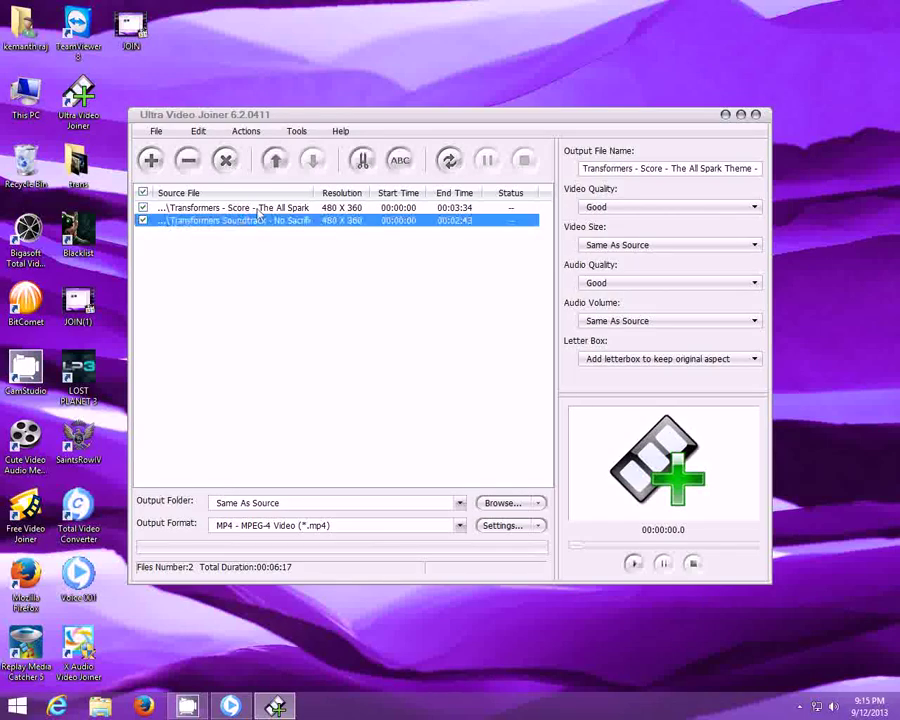
{"action": "left_click", "coordinate": [276, 163]}
{"action": "left_click", "coordinate": [312, 162]}
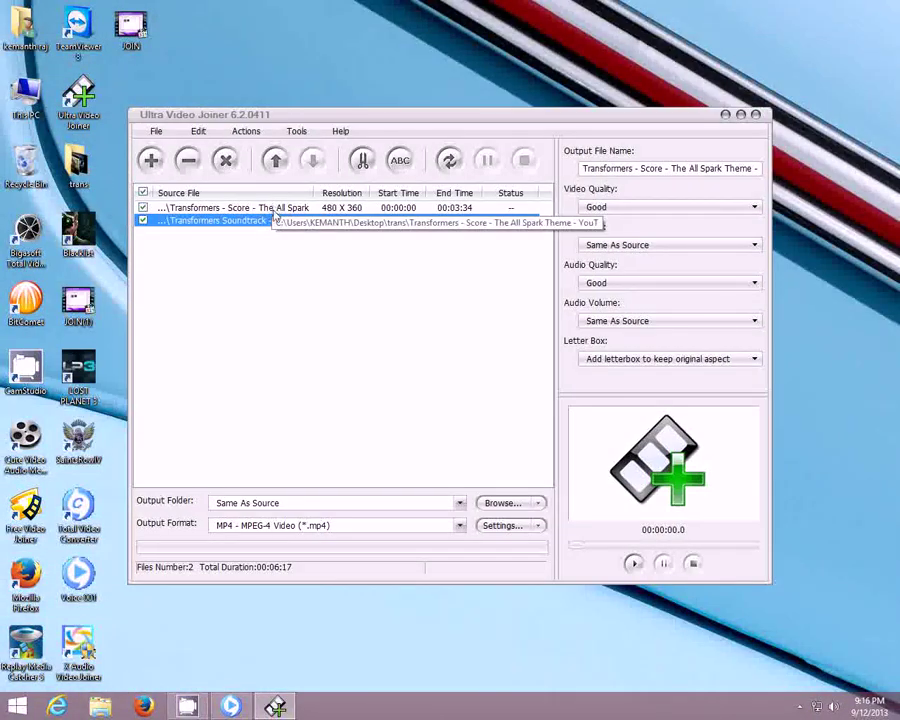
{"action": "left_click", "coordinate": [281, 222]}
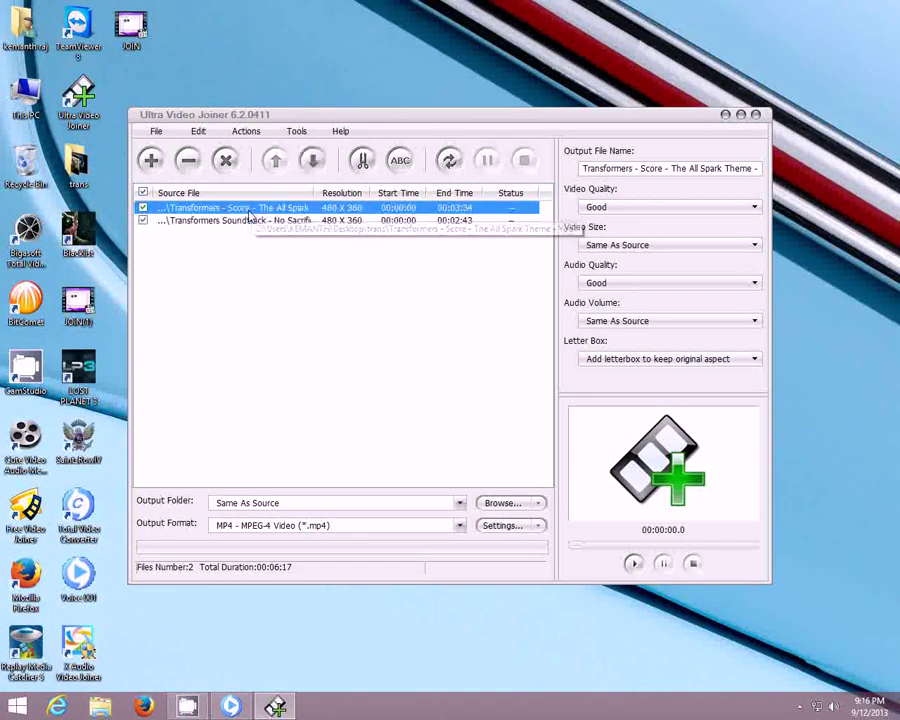
{"action": "left_click", "coordinate": [275, 163]}
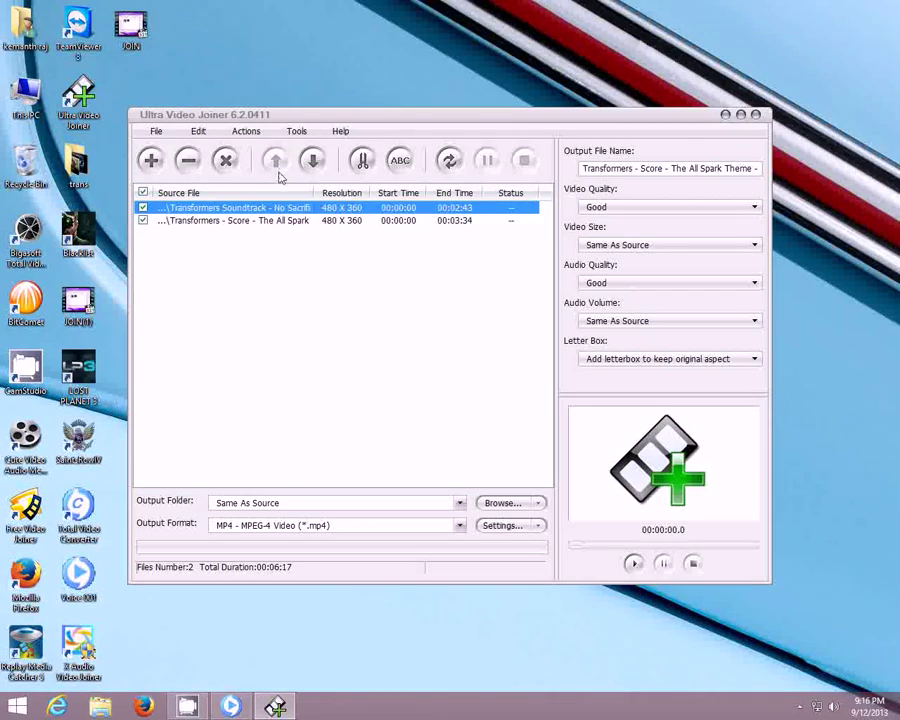
{"action": "left_click", "coordinate": [240, 220]}
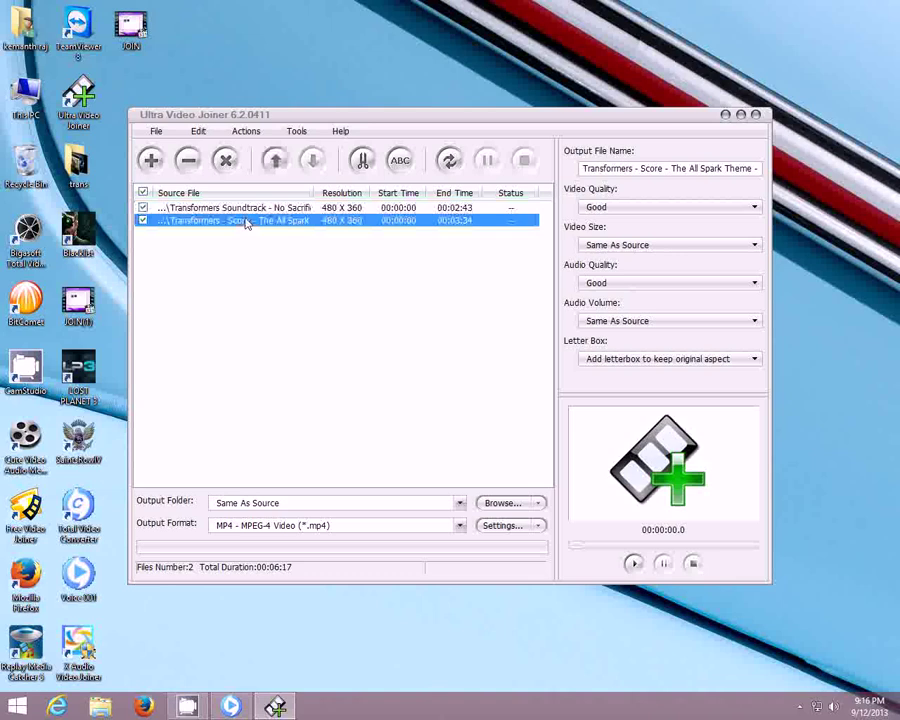
{"action": "left_click", "coordinate": [275, 160]}
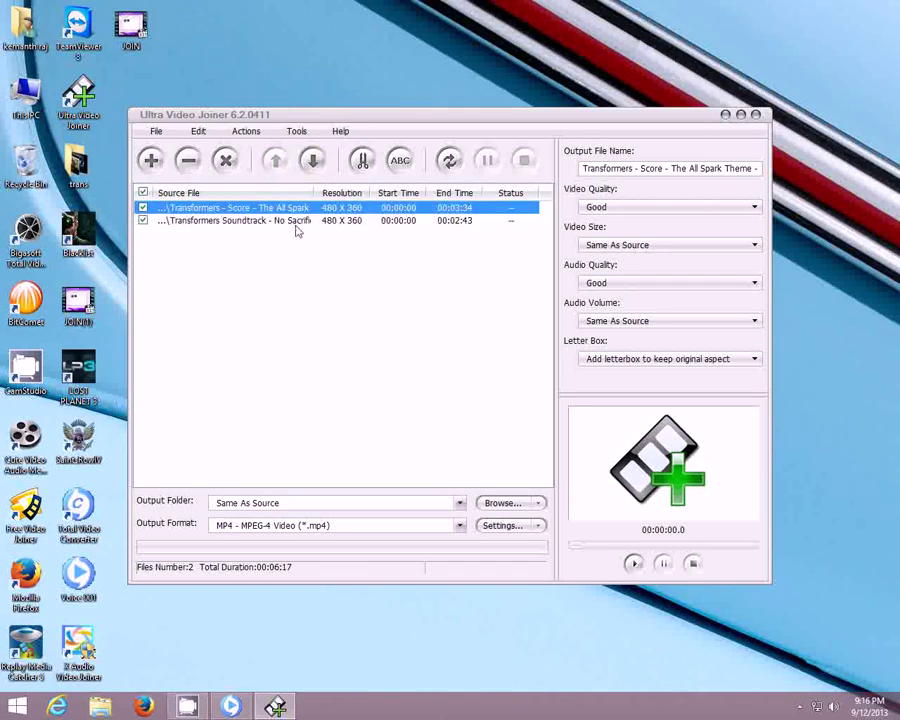
{"action": "left_click", "coordinate": [235, 222]}
Order the Score clip first and Soundtrack second, keep MP4 output, and start joining.
{"action": "left_click", "coordinate": [235, 211]}
{"action": "left_click", "coordinate": [312, 160]}
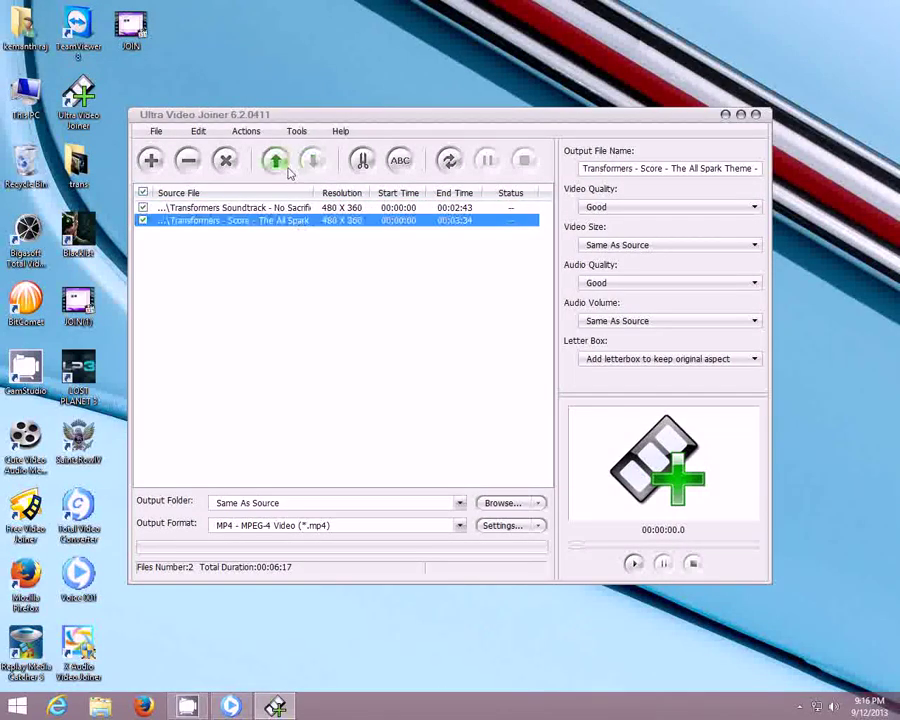
{"action": "left_click", "coordinate": [275, 160]}
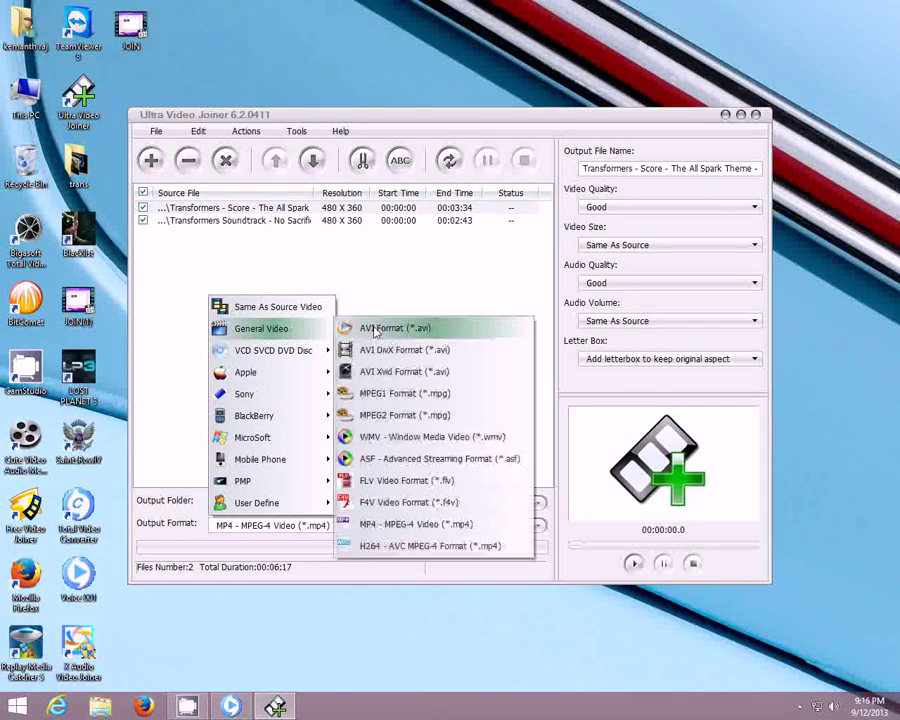
{"action": "left_click", "coordinate": [261, 516]}
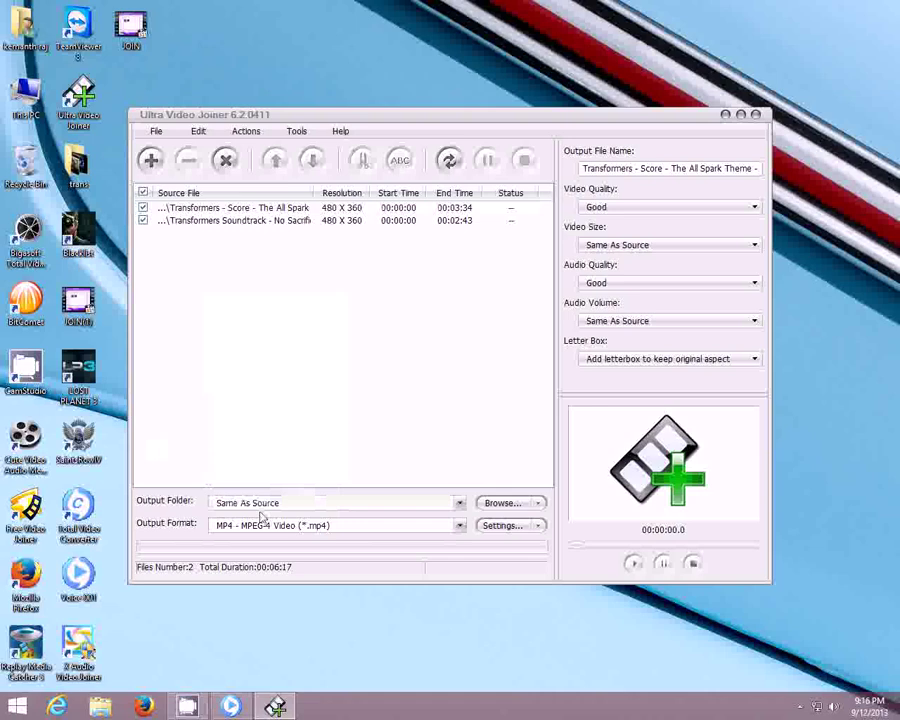
{"action": "left_click", "coordinate": [447, 175]}
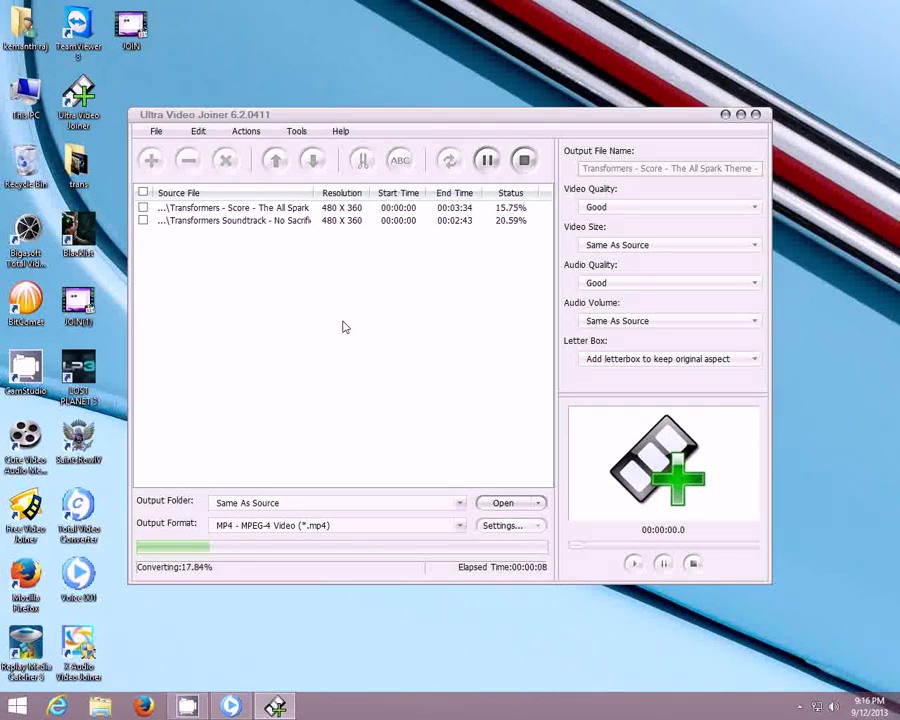
Open the desktop trans folder while the join converts.
{"action": "double_click", "coordinate": [66, 176]}
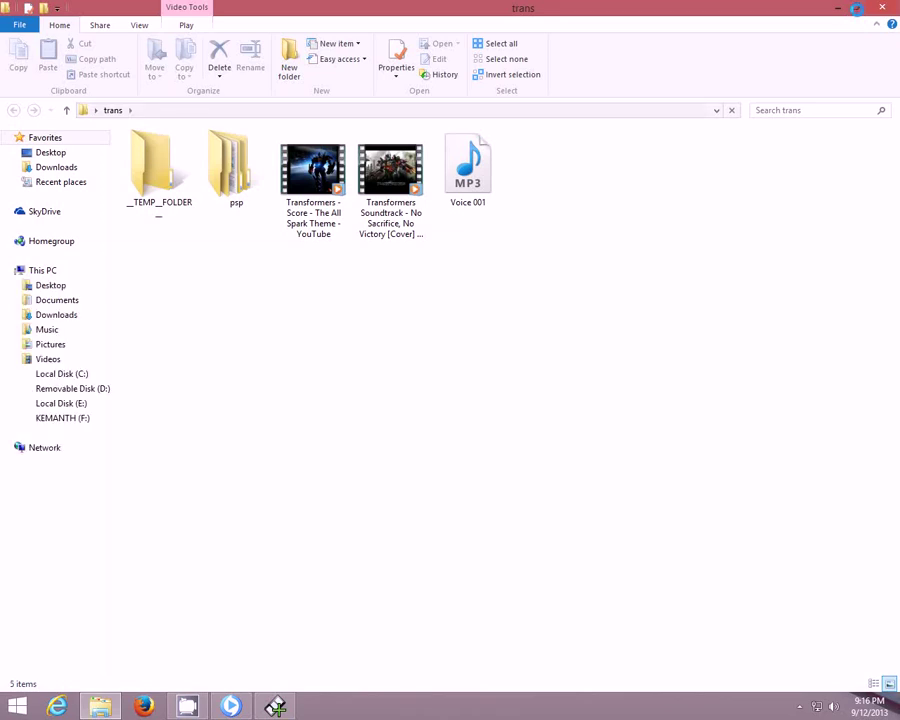
Restore and move the trans folder window, acknowledge 'Mission accomplished!', then bring the folder back.
{"action": "left_click", "coordinate": [858, 8]}
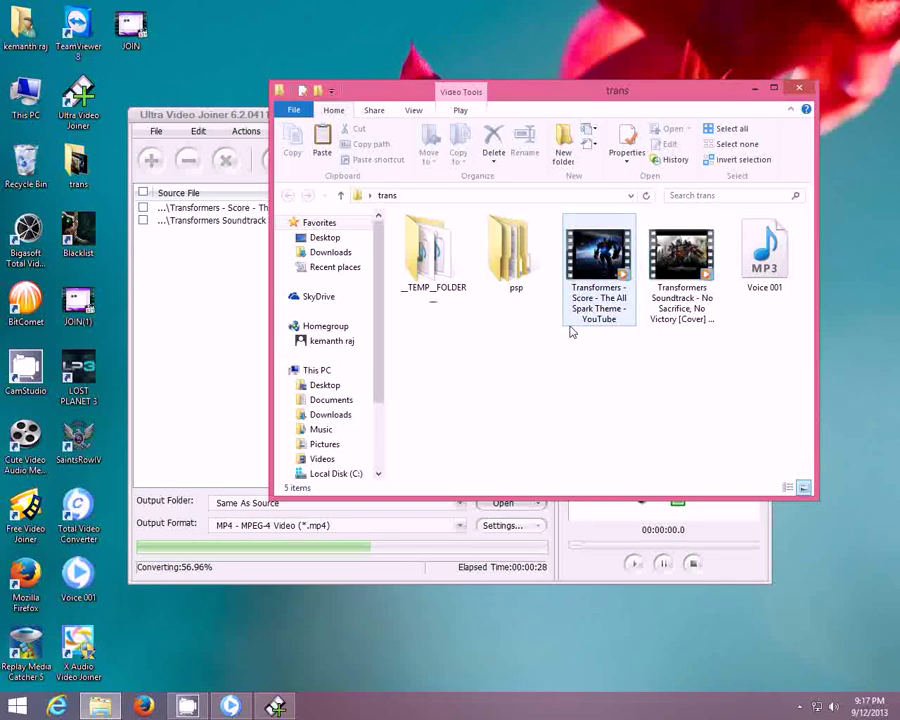
{"action": "left_click_drag", "start_coordinate": [529, 99], "coordinate": [366, 163]}
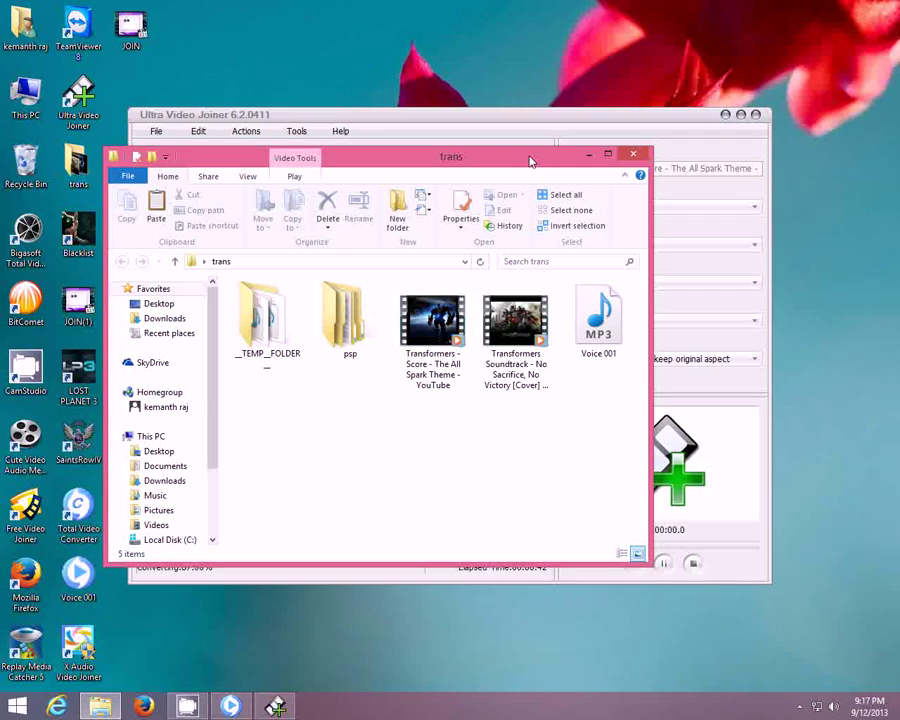
{"action": "left_click_drag", "start_coordinate": [530, 160], "coordinate": [538, 141]}
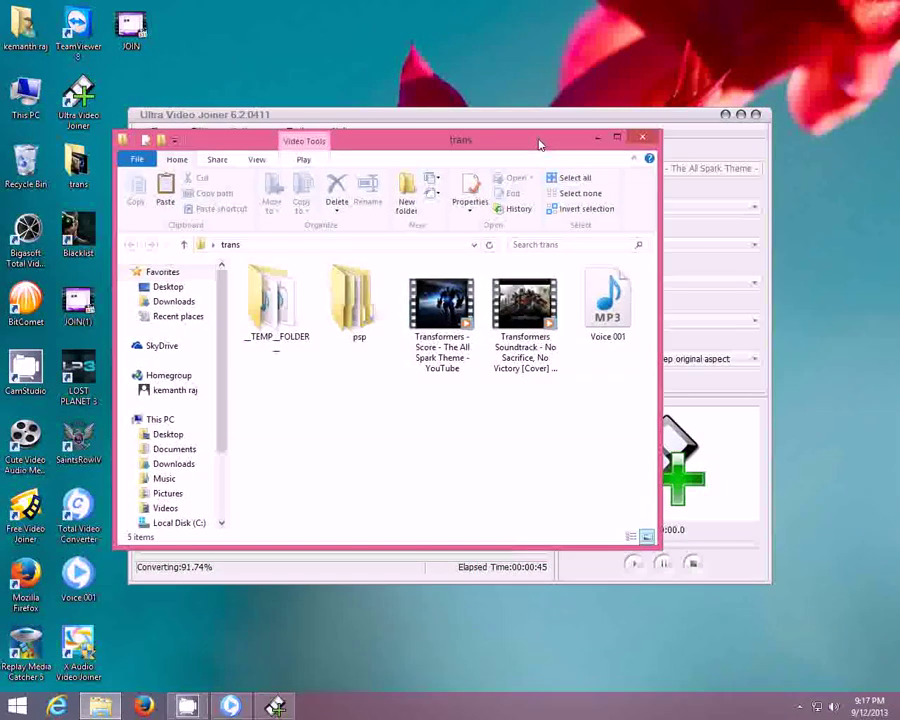
{"action": "left_click", "coordinate": [597, 137]}
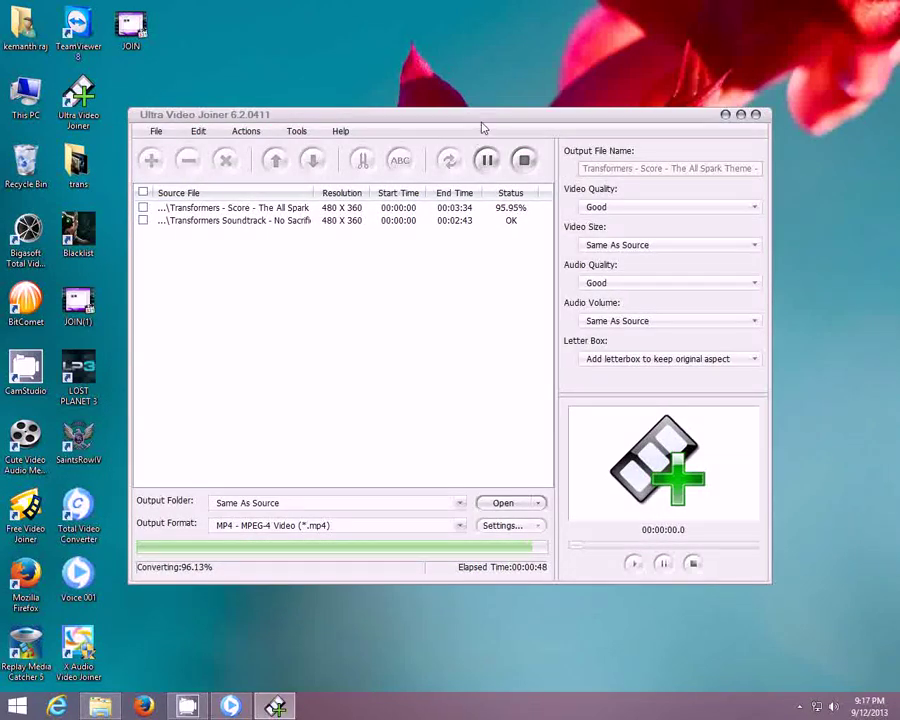
{"action": "left_click_drag", "start_coordinate": [481, 127], "coordinate": [466, 116]}
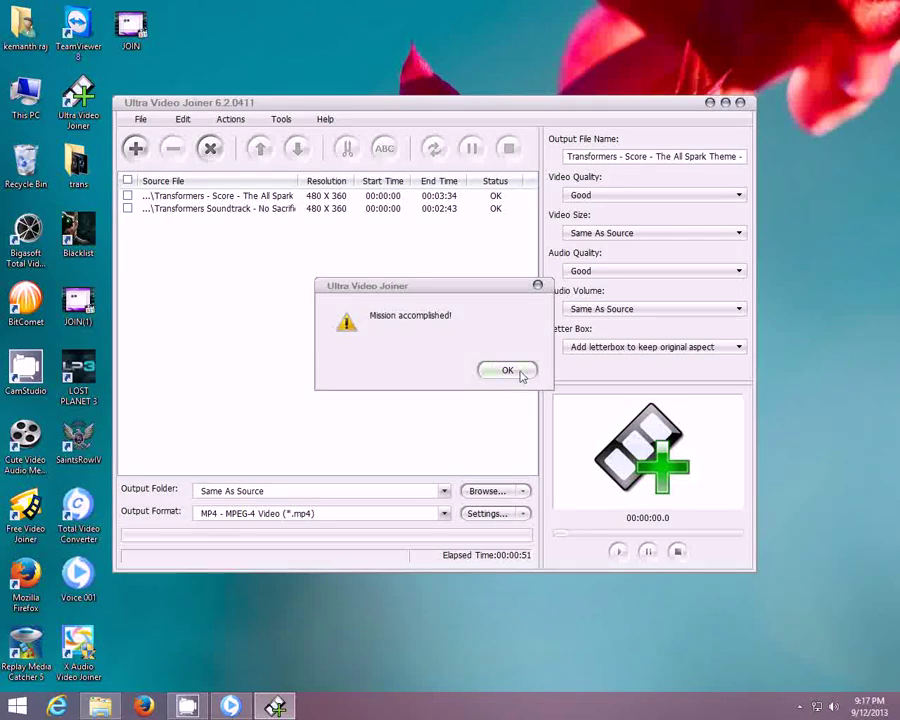
{"action": "left_click", "coordinate": [507, 370]}
{"action": "left_click", "coordinate": [100, 706]}
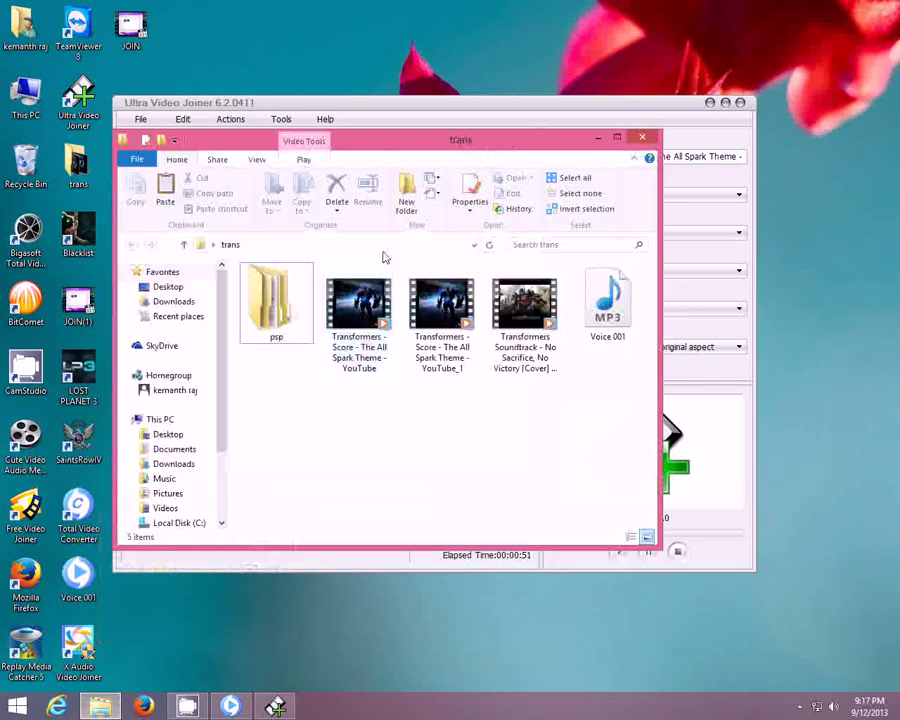
Rename the joined Score _1 video to 'new'.
{"action": "left_click", "coordinate": [441, 317]}
{"action": "left_click", "coordinate": [360, 310]}
{"action": "left_click", "coordinate": [443, 315]}
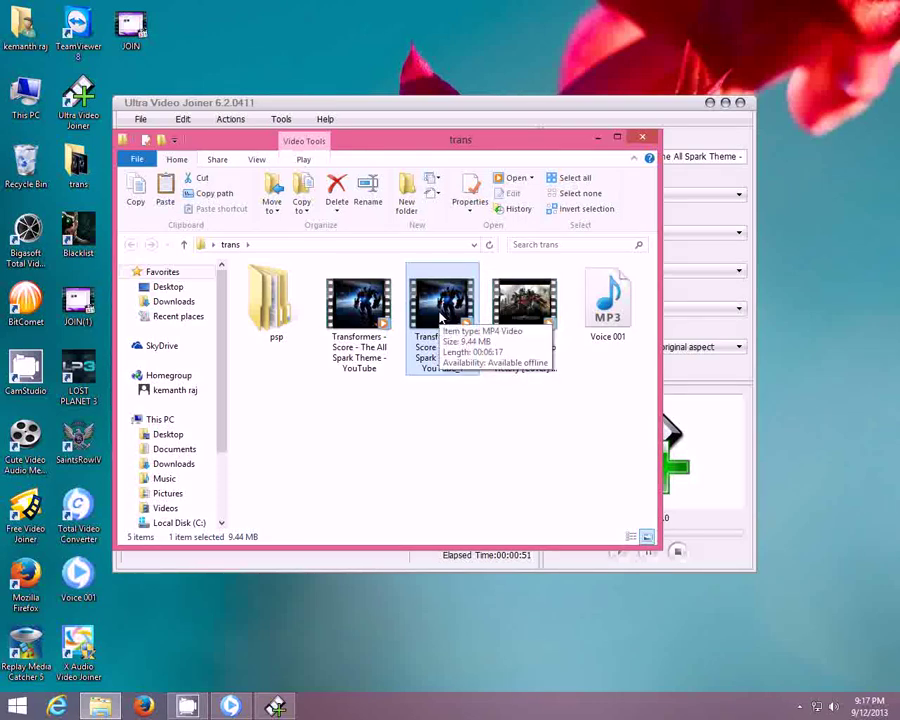
{"action": "key", "text": "F2"}
{"action": "type", "text": "new"}
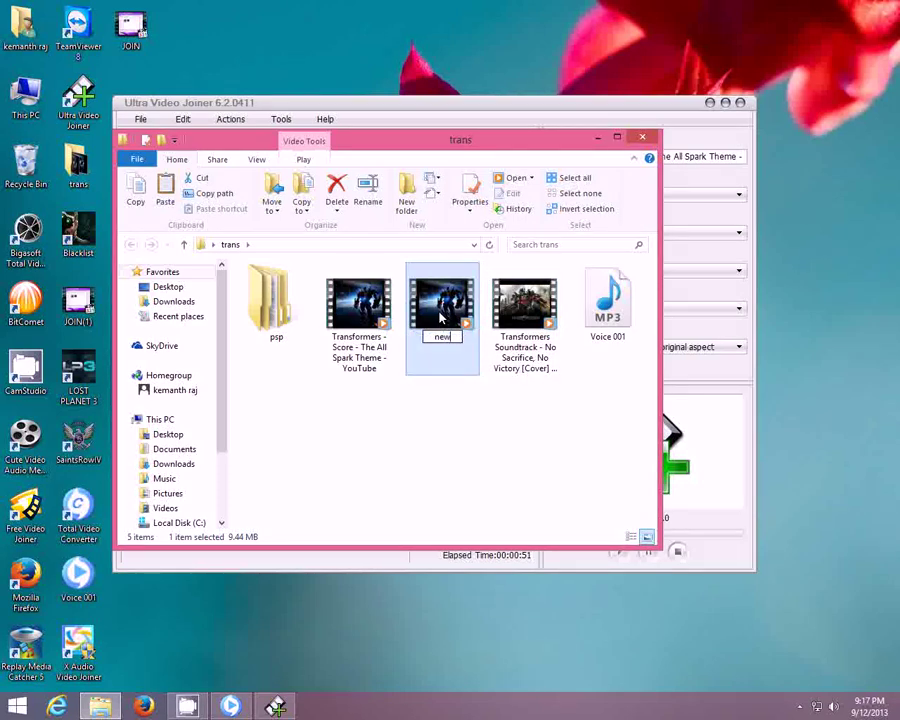
{"action": "key", "text": "Return"}
{"action": "left_click", "coordinate": [418, 384]}
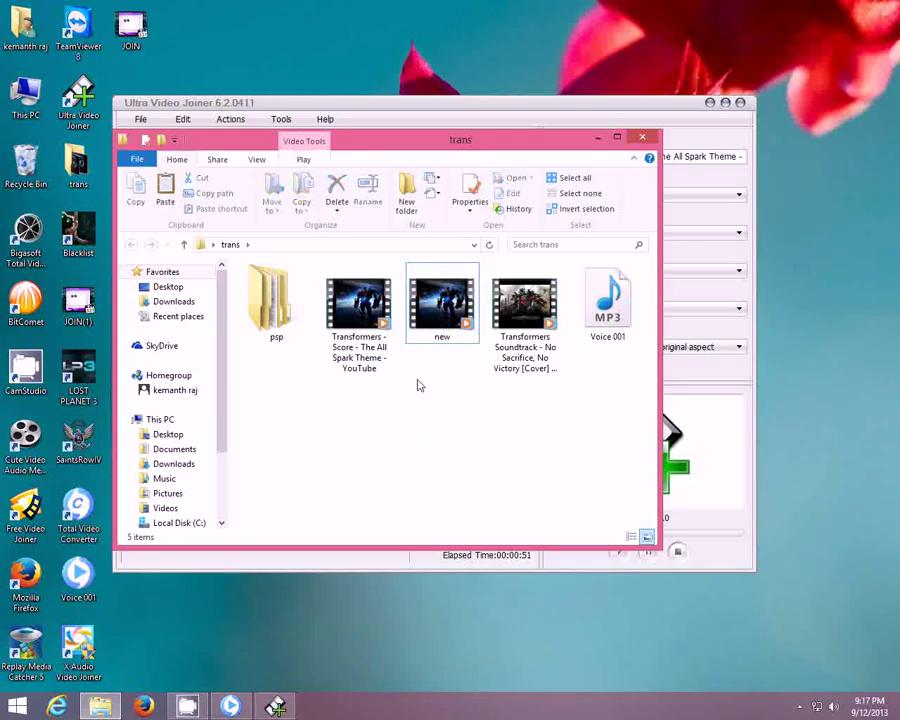
Refresh the folder and check the two original clips' combined size, 11.8 MB.
{"action": "right_click", "coordinate": [430, 416]}
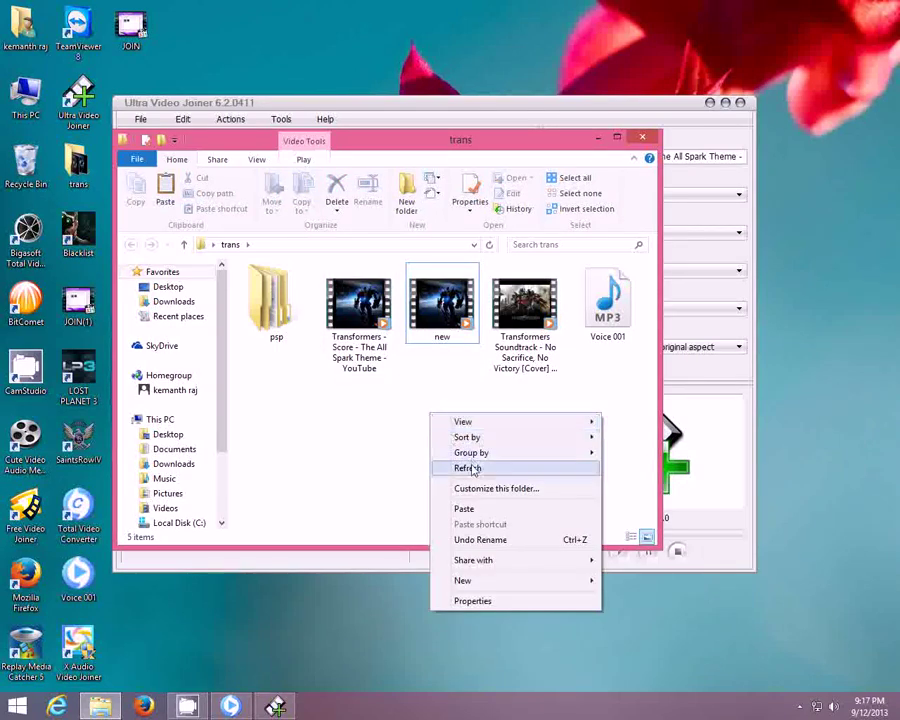
{"action": "left_click", "coordinate": [470, 464]}
{"action": "left_click", "coordinate": [452, 345]}
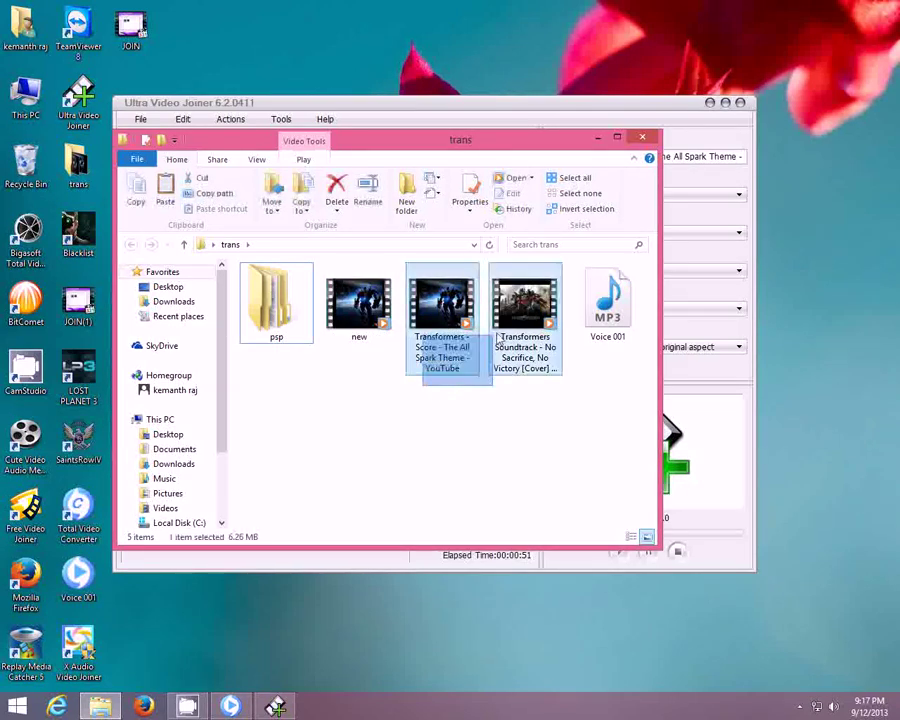
{"action": "left_click", "coordinate": [525, 315], "text": "ctrl"}
{"action": "right_click", "coordinate": [528, 314]}
{"action": "left_click", "coordinate": [540, 551]}
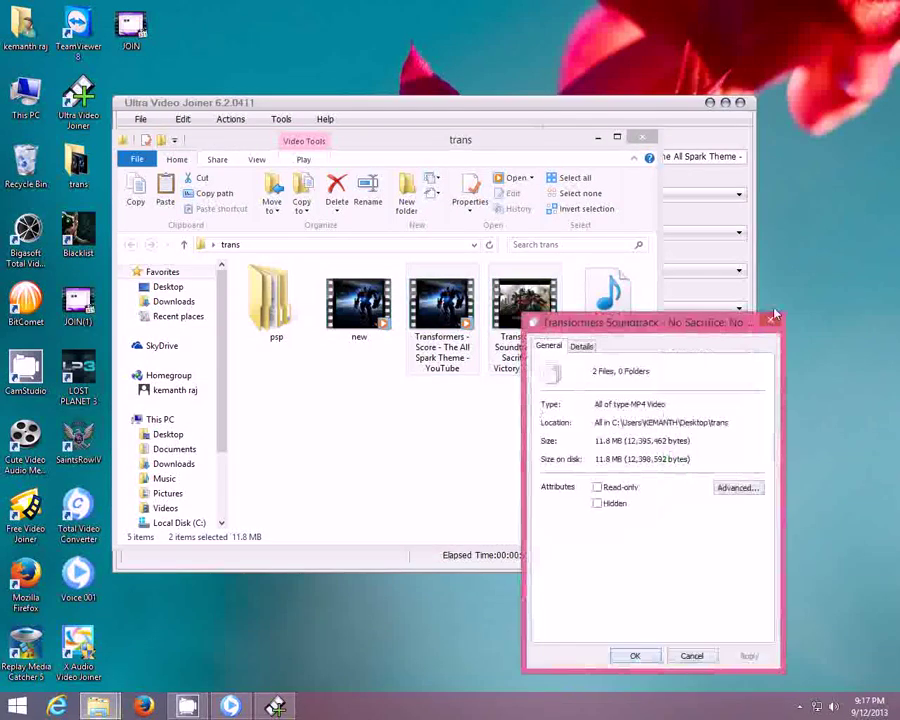
{"action": "left_click", "coordinate": [633, 653]}
Check the size of the joined 'new' video: 9.44 MB.
{"action": "right_click", "coordinate": [382, 313]}
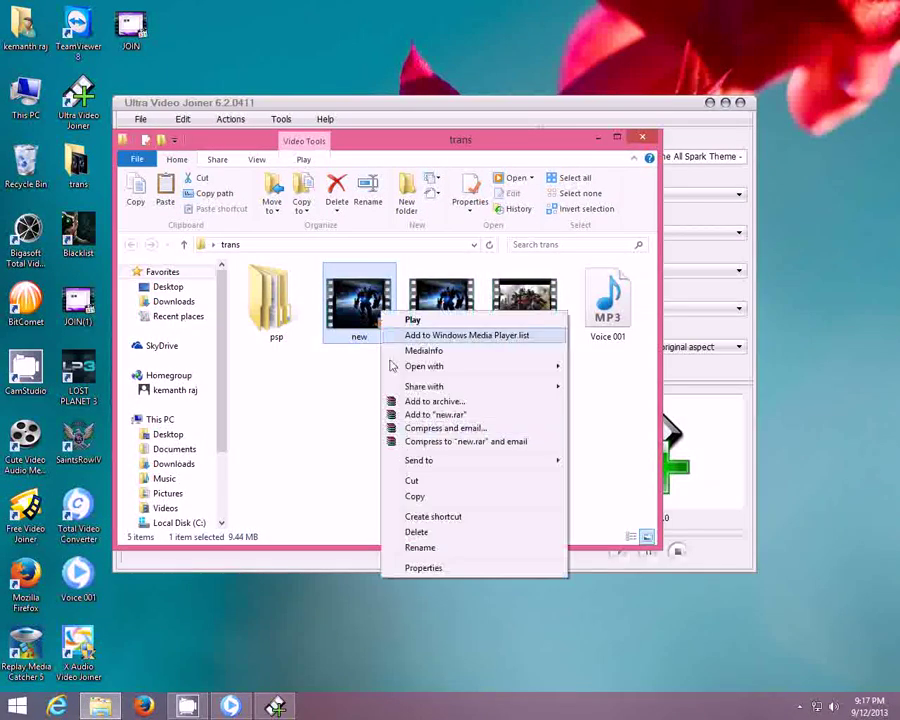
{"action": "left_click", "coordinate": [424, 567]}
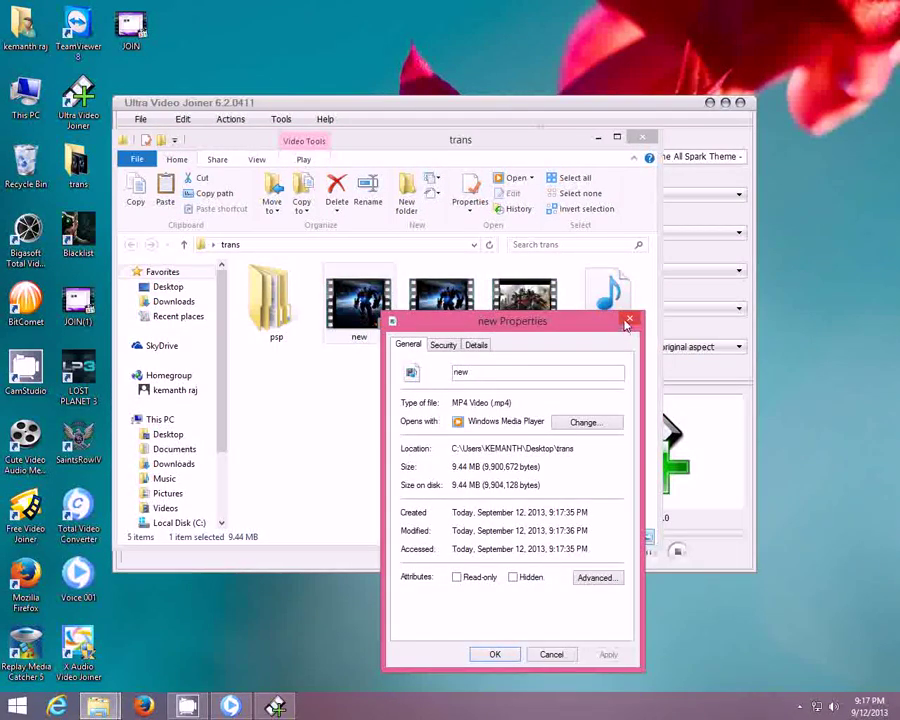
{"action": "left_click", "coordinate": [628, 321]}
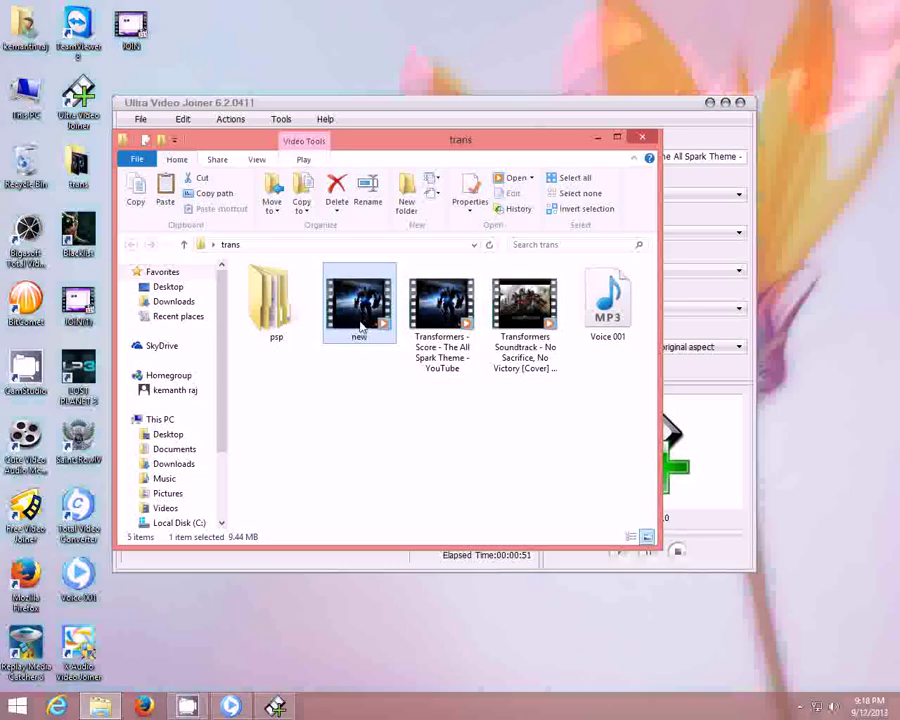
Play the joined 'new' video and open the original Score video in Media Player Classic.
{"action": "double_click", "coordinate": [362, 310]}
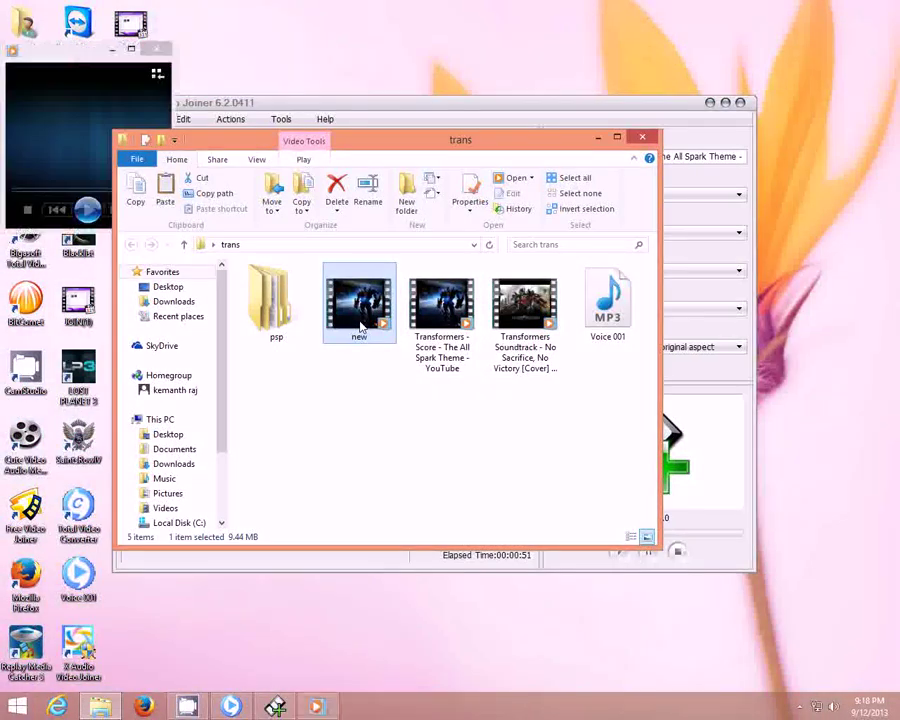
{"action": "left_click", "coordinate": [449, 318]}
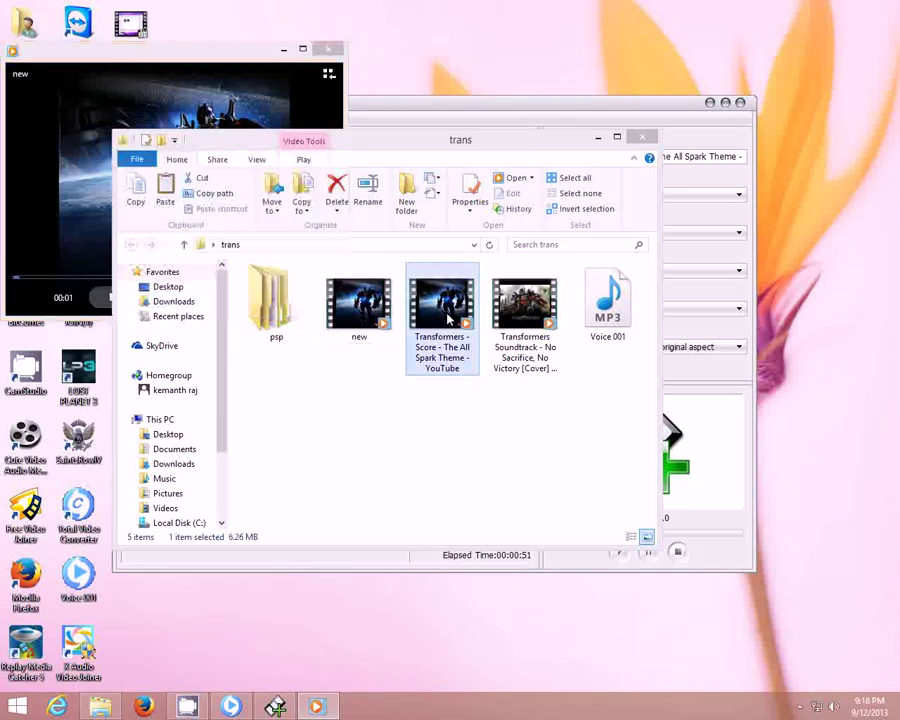
{"action": "right_click", "coordinate": [449, 318]}
{"action": "mouse_move", "coordinate": [550, 369]}
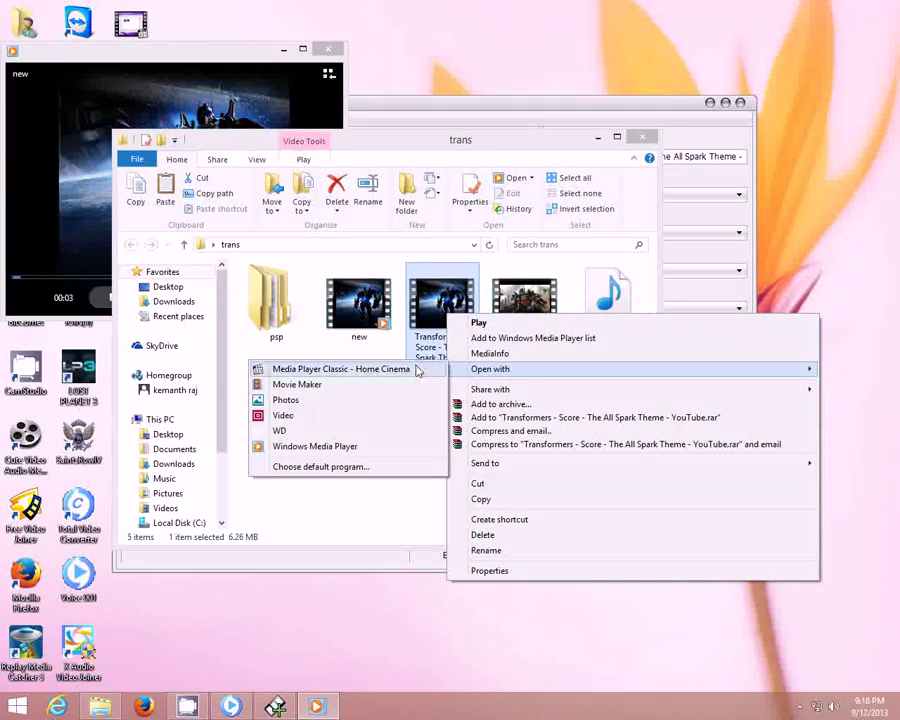
{"action": "left_click", "coordinate": [340, 368]}
Arrange both players side by side, pause Score, skip 'new' into its second clip, then close it.
{"action": "left_click", "coordinate": [257, 70]}
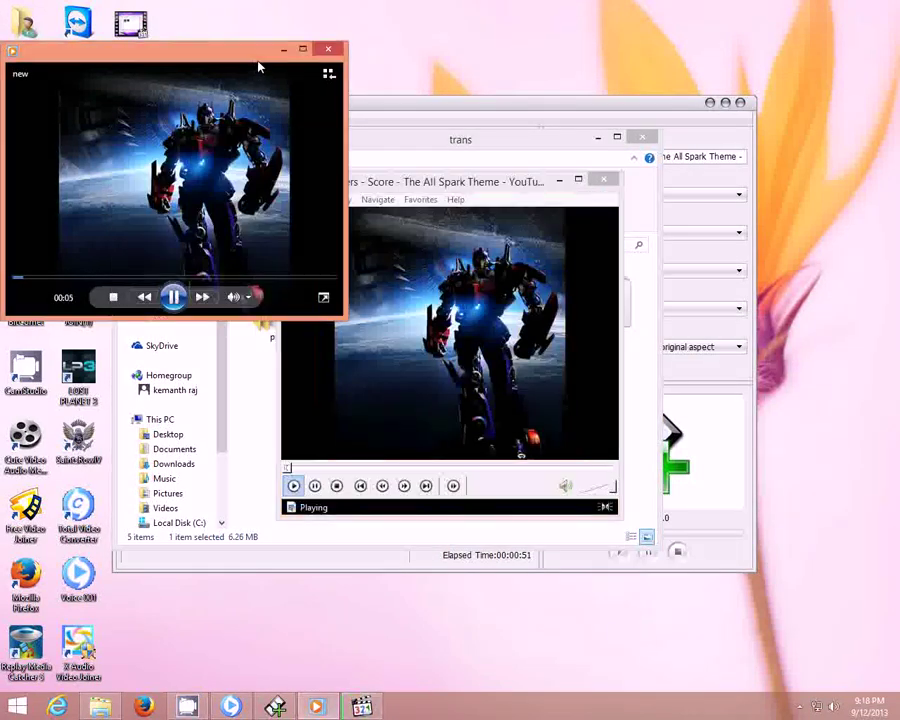
{"action": "left_click_drag", "start_coordinate": [459, 186], "coordinate": [559, 56]}
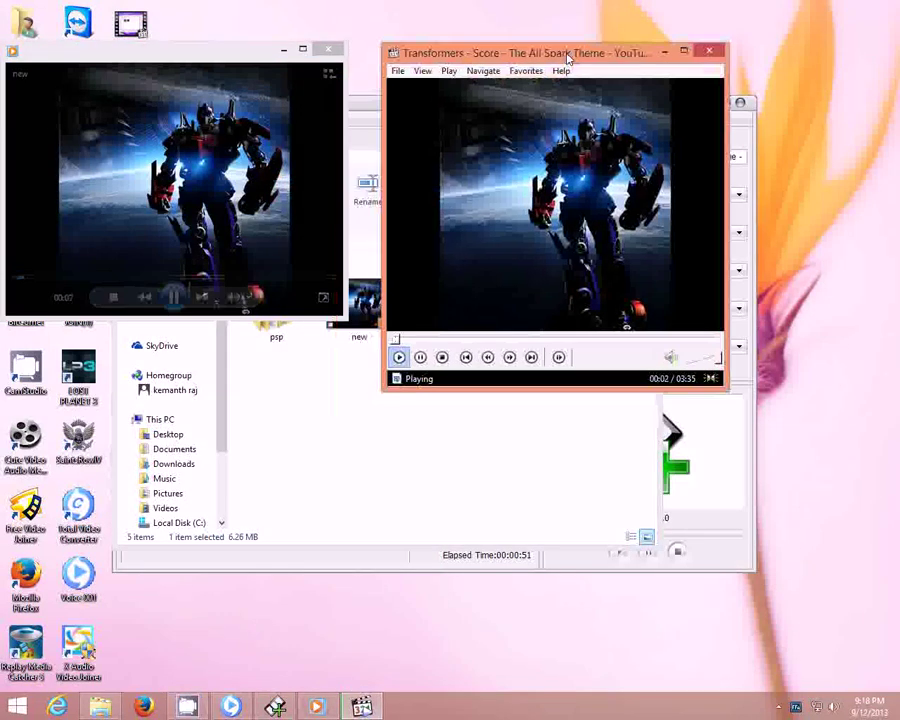
{"action": "left_click_drag", "start_coordinate": [251, 320], "coordinate": [255, 389]}
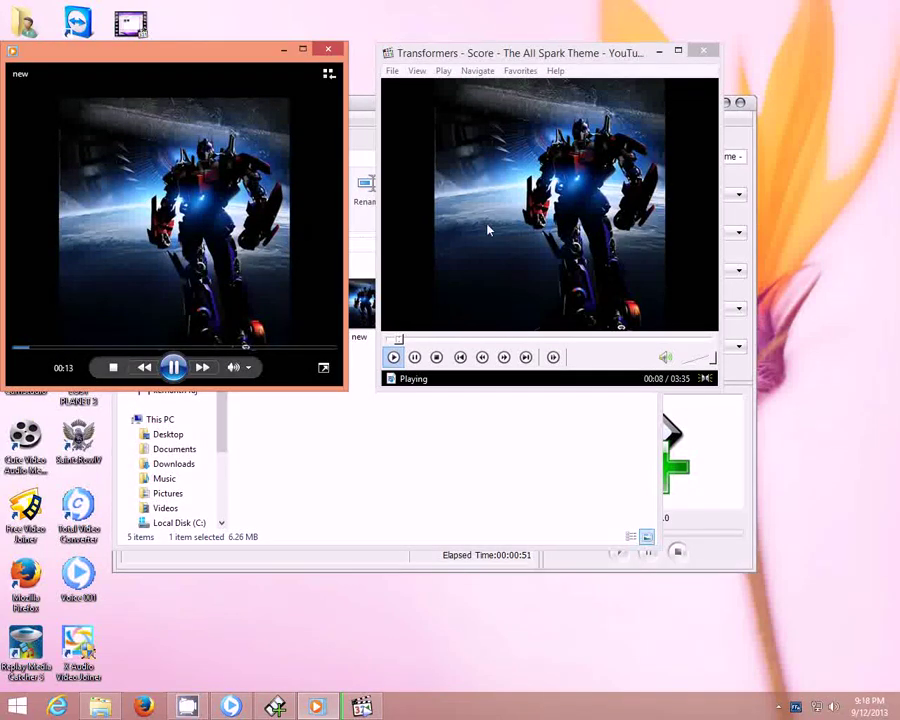
{"action": "left_click", "coordinate": [427, 217]}
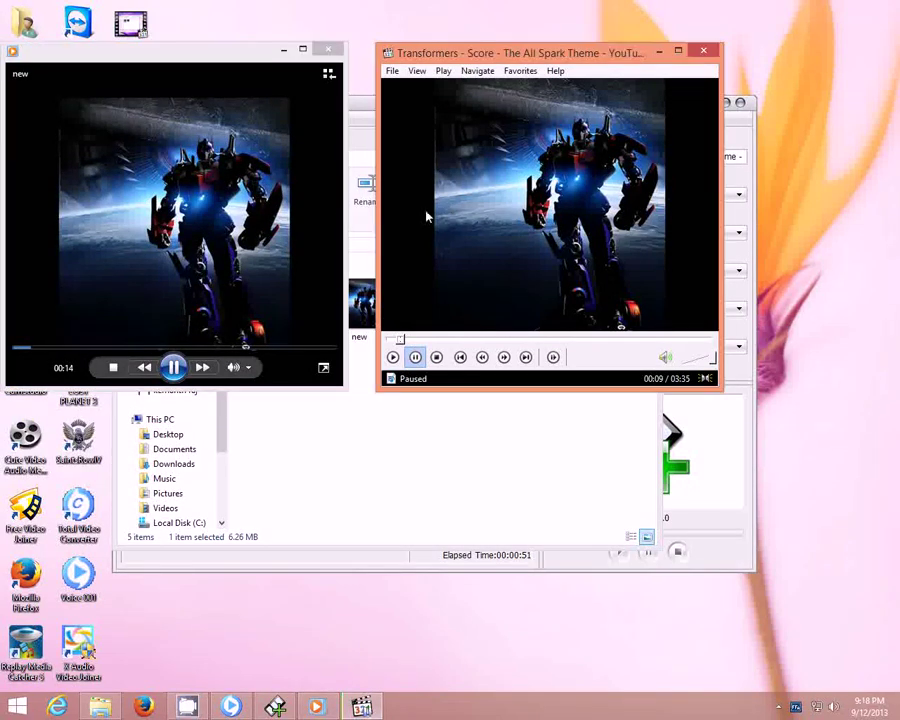
{"action": "left_click", "coordinate": [285, 152]}
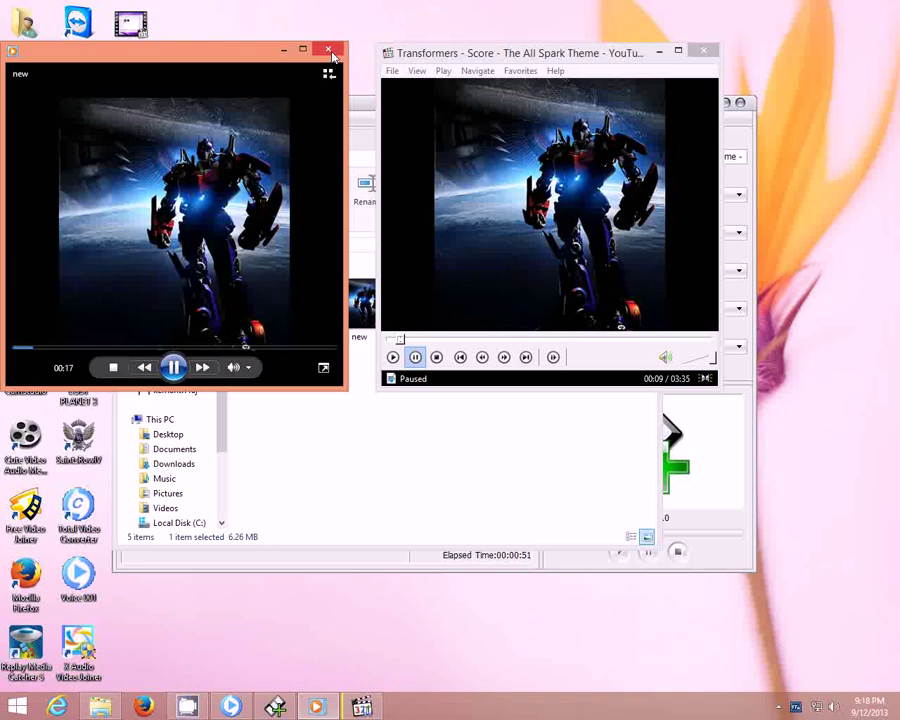
{"action": "left_click", "coordinate": [195, 347]}
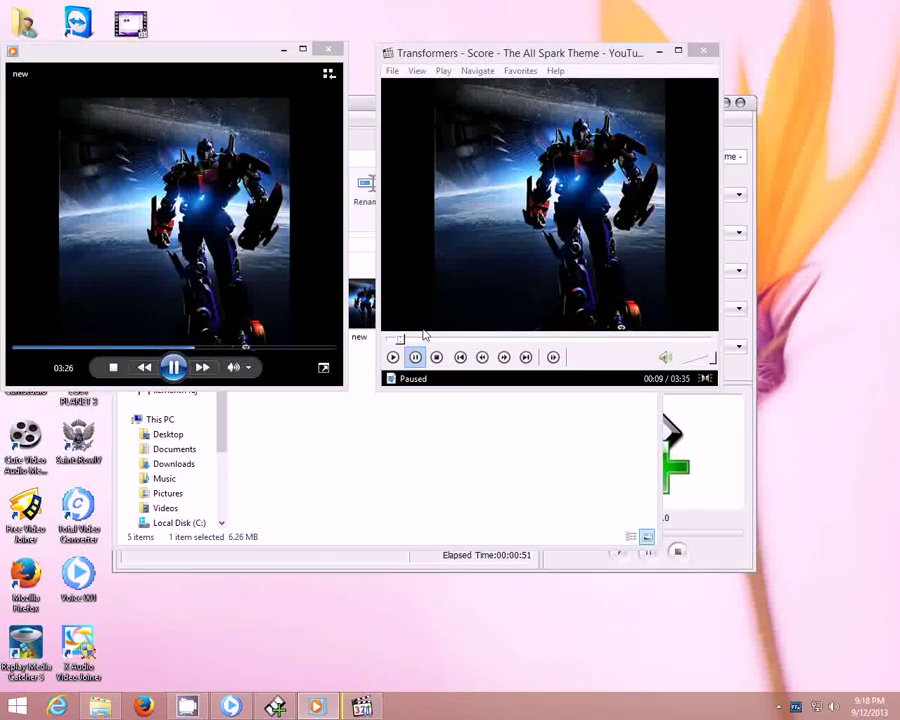
{"action": "left_click", "coordinate": [328, 49]}
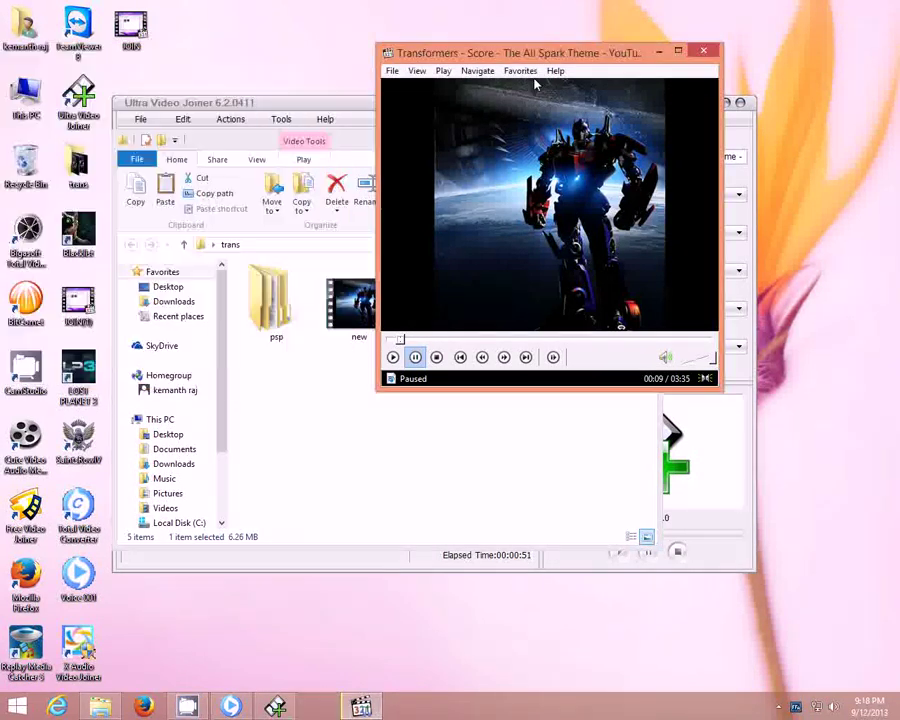
Close the Score video's Media Player Classic window and the trans folder window.
{"action": "left_click", "coordinate": [702, 50]}
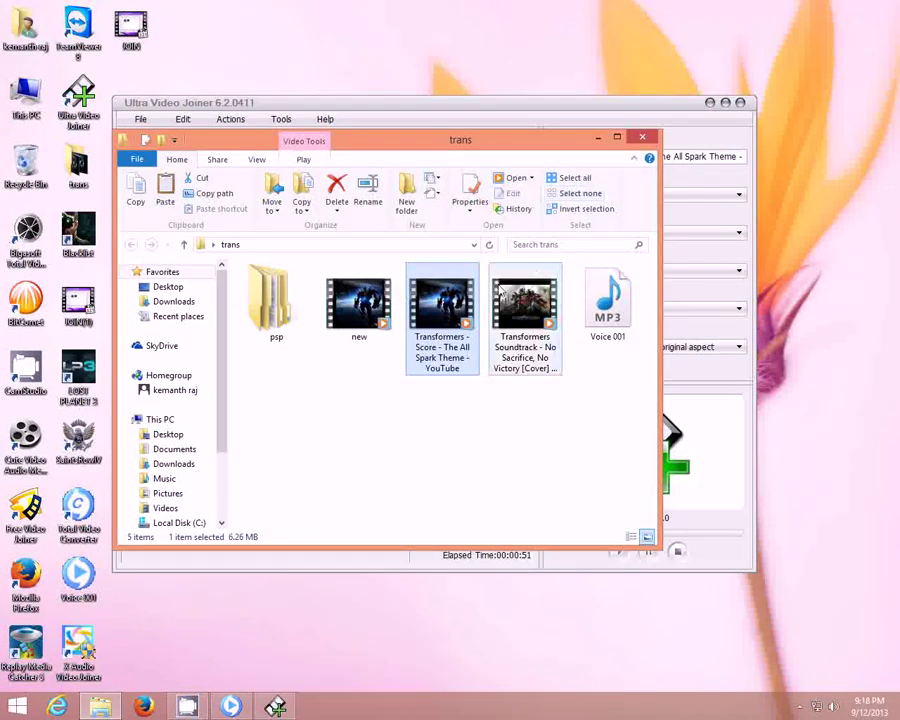
{"action": "left_click", "coordinate": [643, 138]}
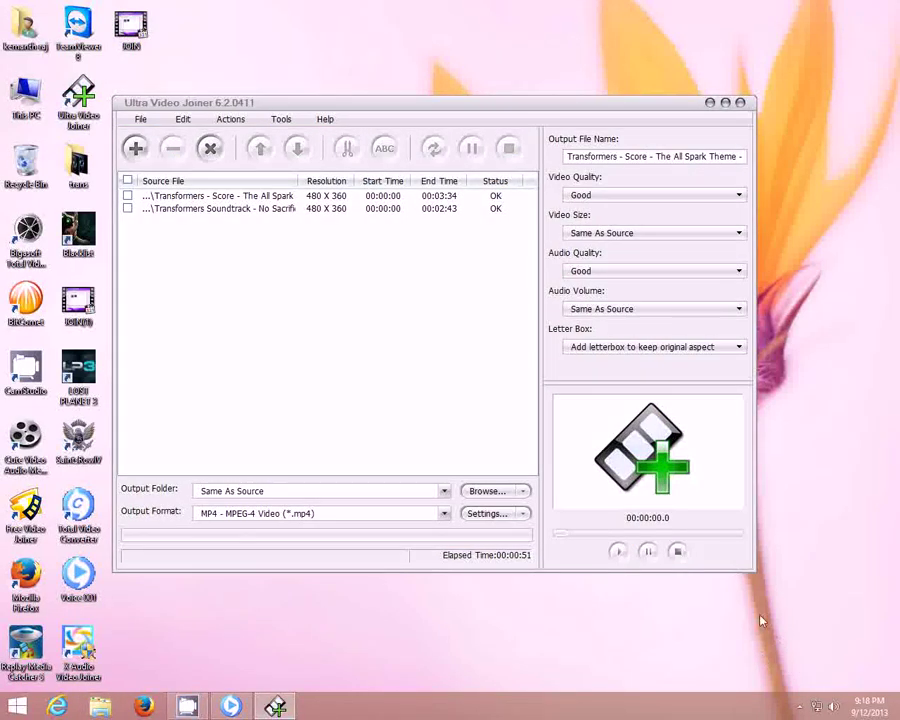